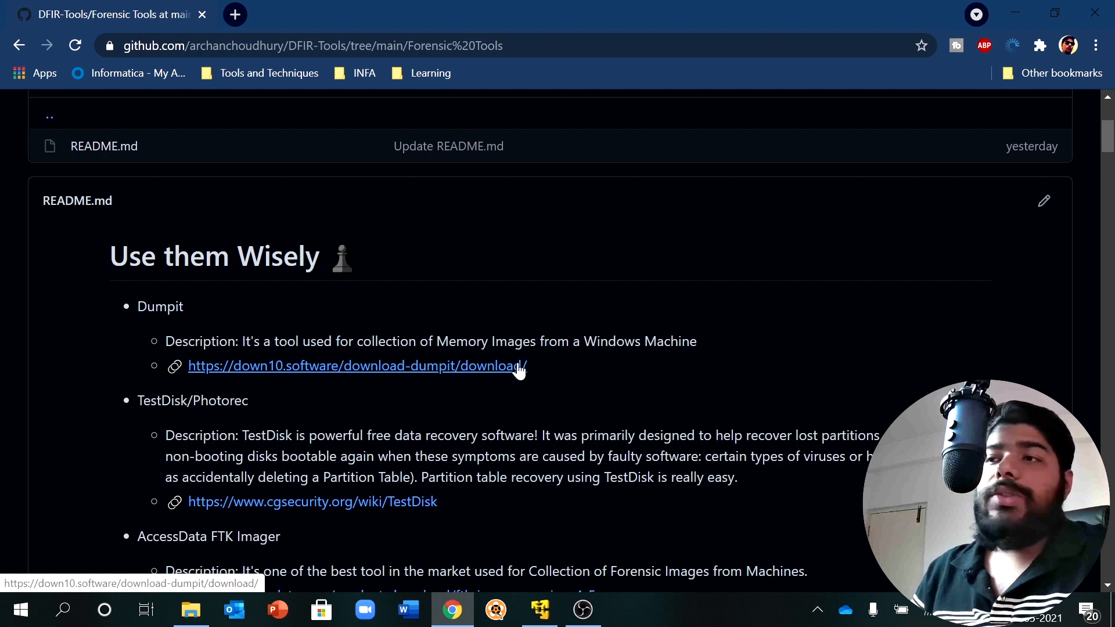
Step: Highlight the DumpIt download link in the Forensic Tools README, then clear the selection
{"action": "left_click_drag", "start_coordinate": [549, 366], "coordinate": [185, 367]}
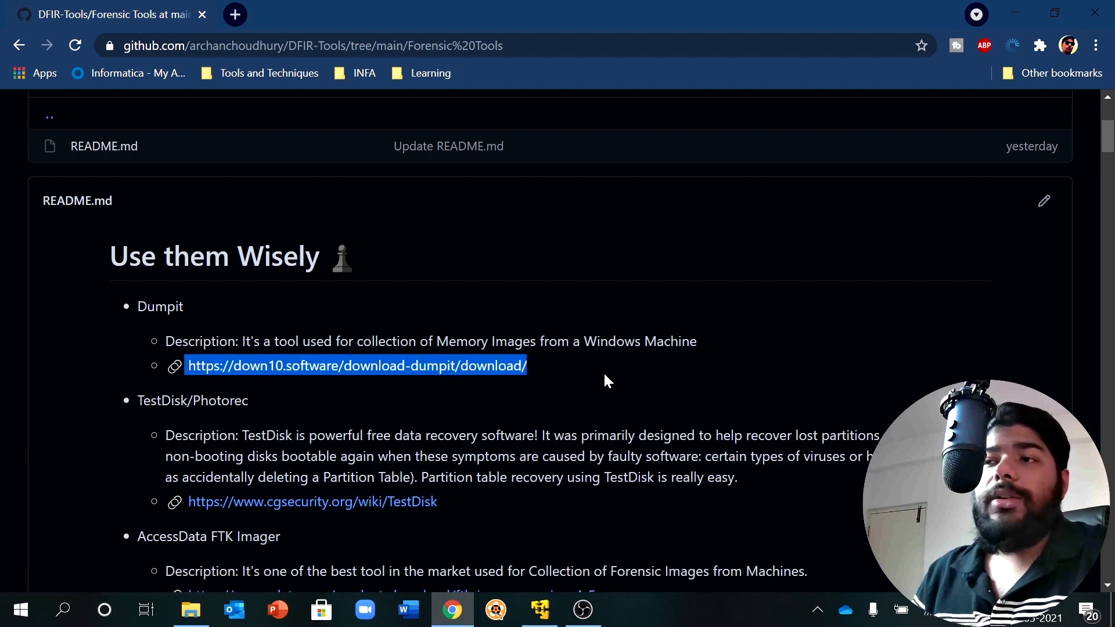
{"action": "left_click", "coordinate": [772, 304]}
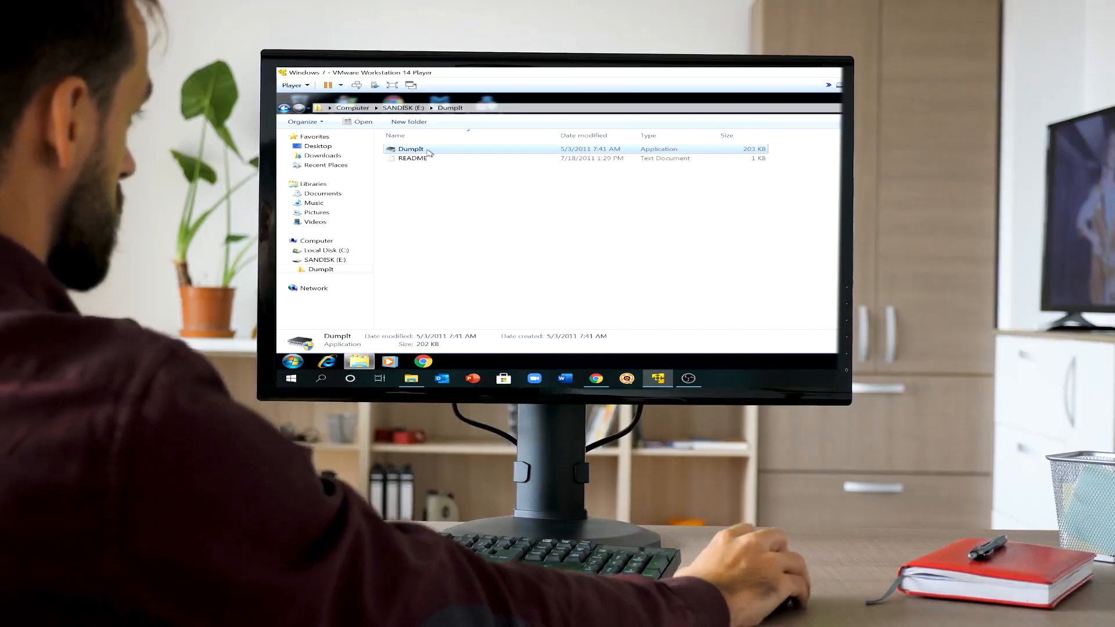
Step: Run DumpIt from the SANDISK (E:) drive with administrator rights and allow it to make changes to the computer
{"action": "right_click", "coordinate": [435, 151]}
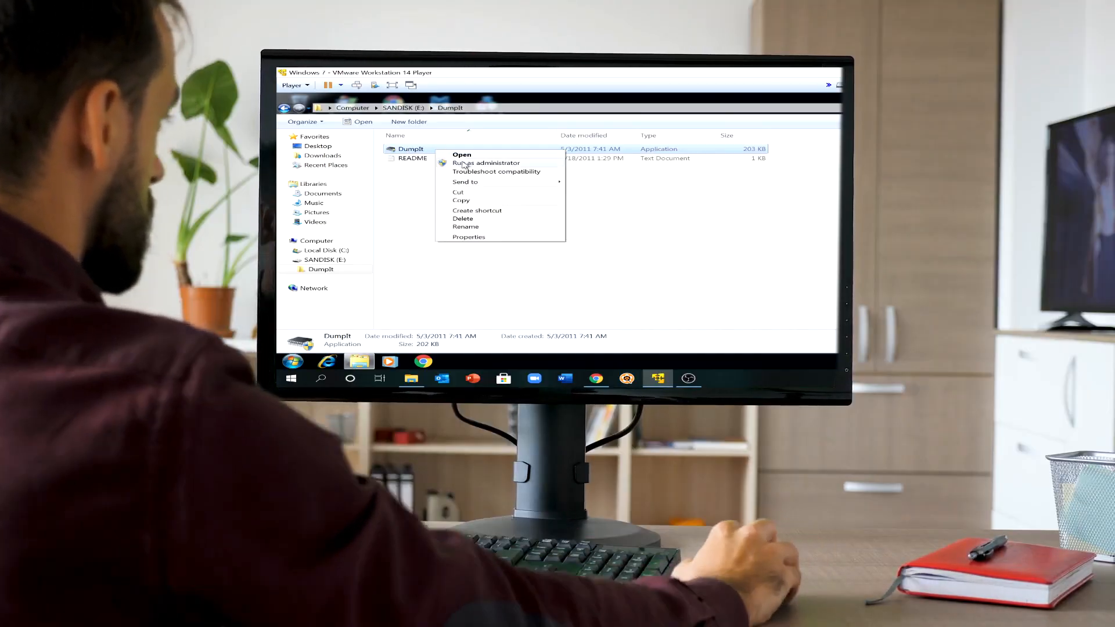
{"action": "left_click", "coordinate": [465, 163]}
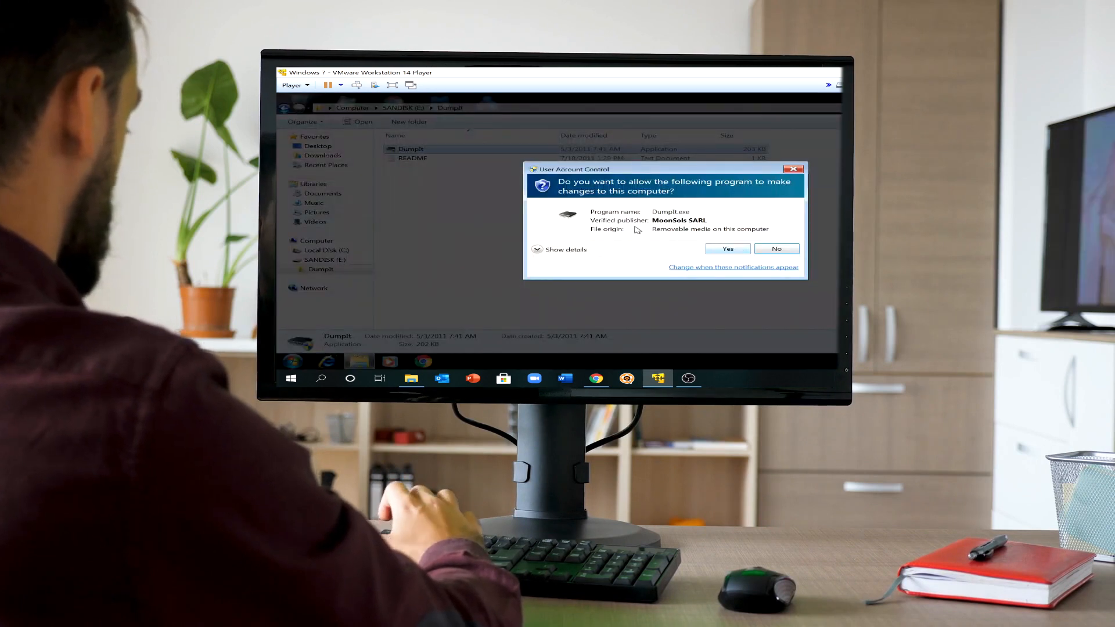
{"action": "left_click", "coordinate": [728, 248]}
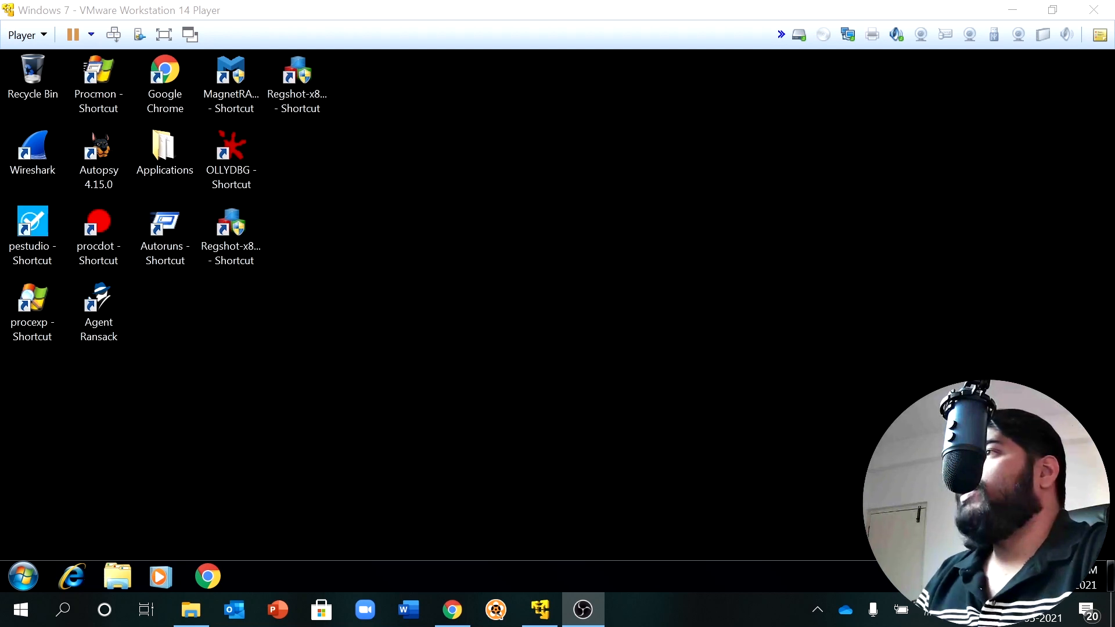
Step: Connect the SanDisk Cruzer Blade USB drive from the host to the Windows 7 virtual machine and continue without scanning it
{"action": "left_click", "coordinate": [23, 36]}
{"action": "mouse_move", "coordinate": [123, 95]}
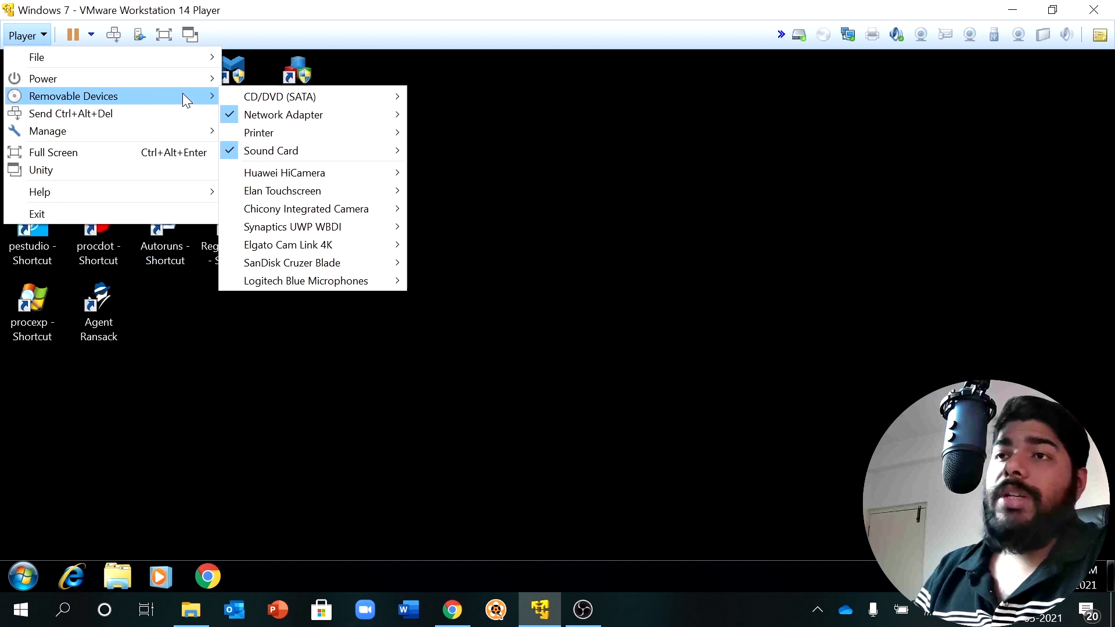
{"action": "mouse_move", "coordinate": [326, 264]}
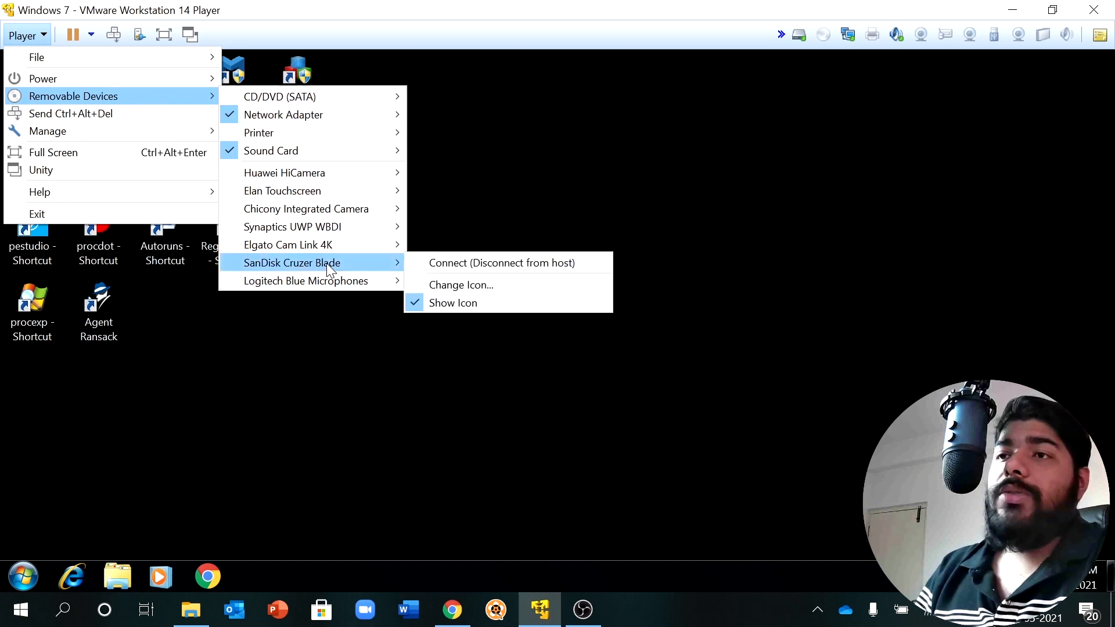
{"action": "left_click", "coordinate": [478, 263]}
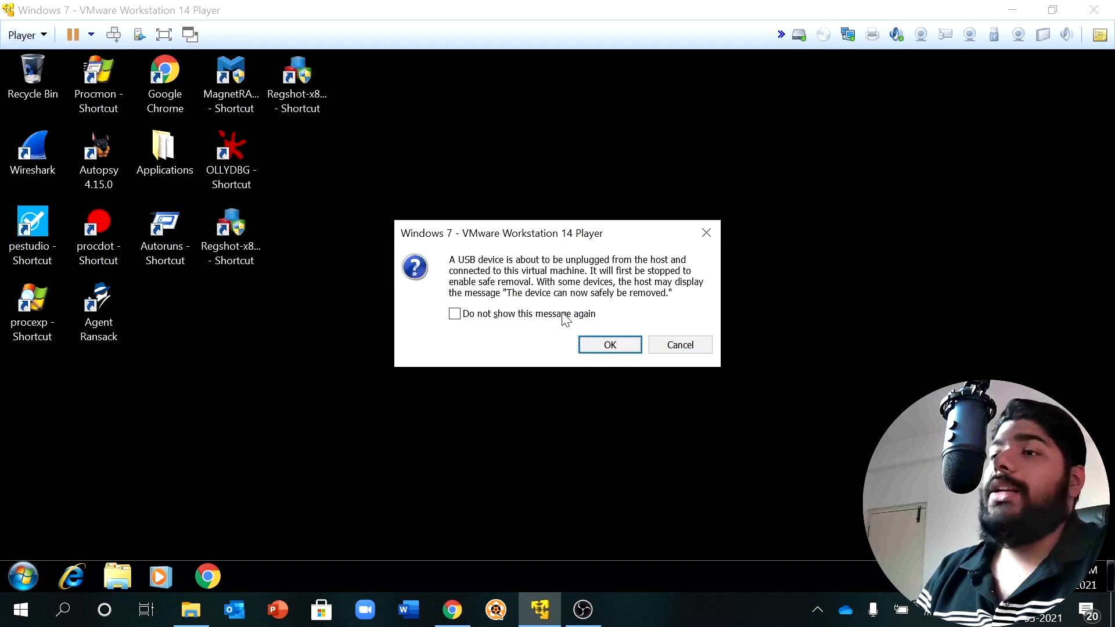
{"action": "left_click", "coordinate": [610, 345]}
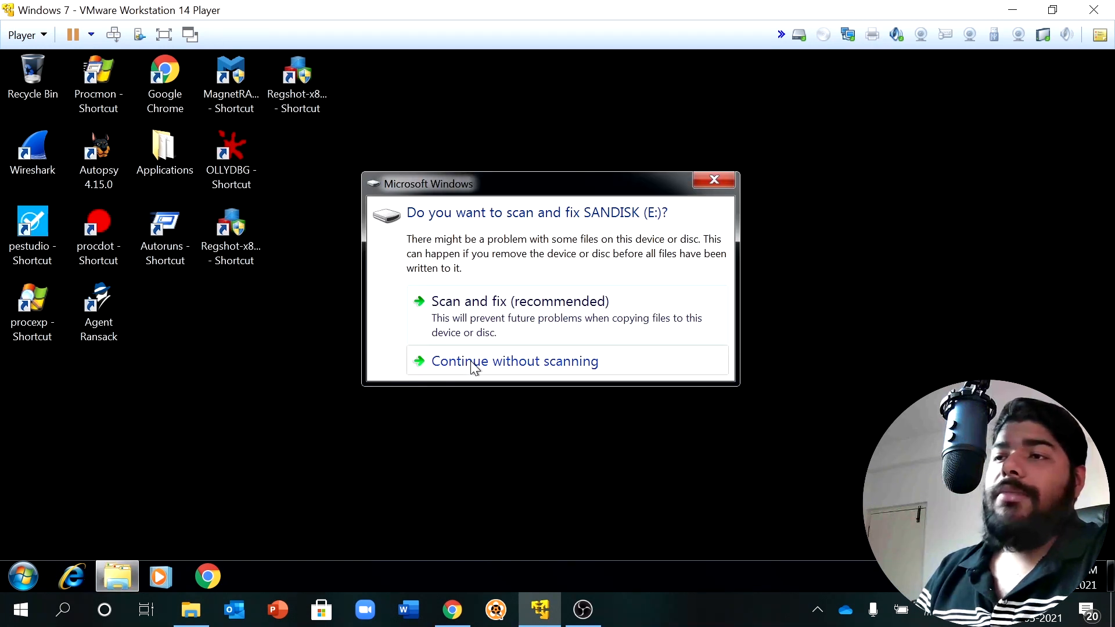
{"action": "left_click", "coordinate": [493, 363]}
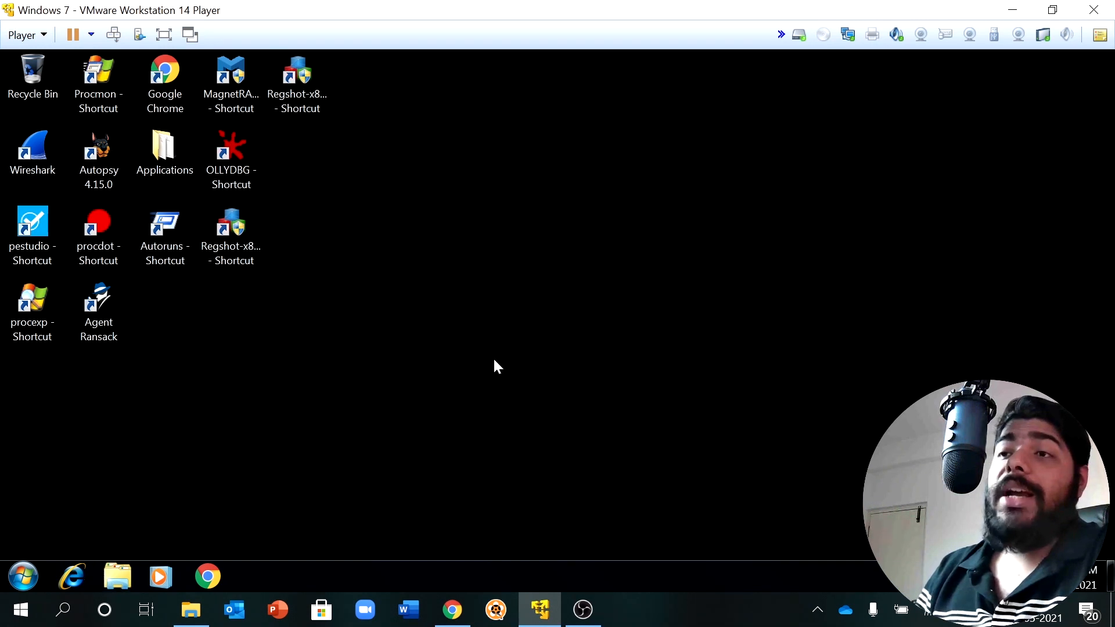
Step: Open the DumpIt folder on SANDISK (E:) and run the DumpIt application as administrator, allowing it to make changes
{"action": "left_click", "coordinate": [519, 211]}
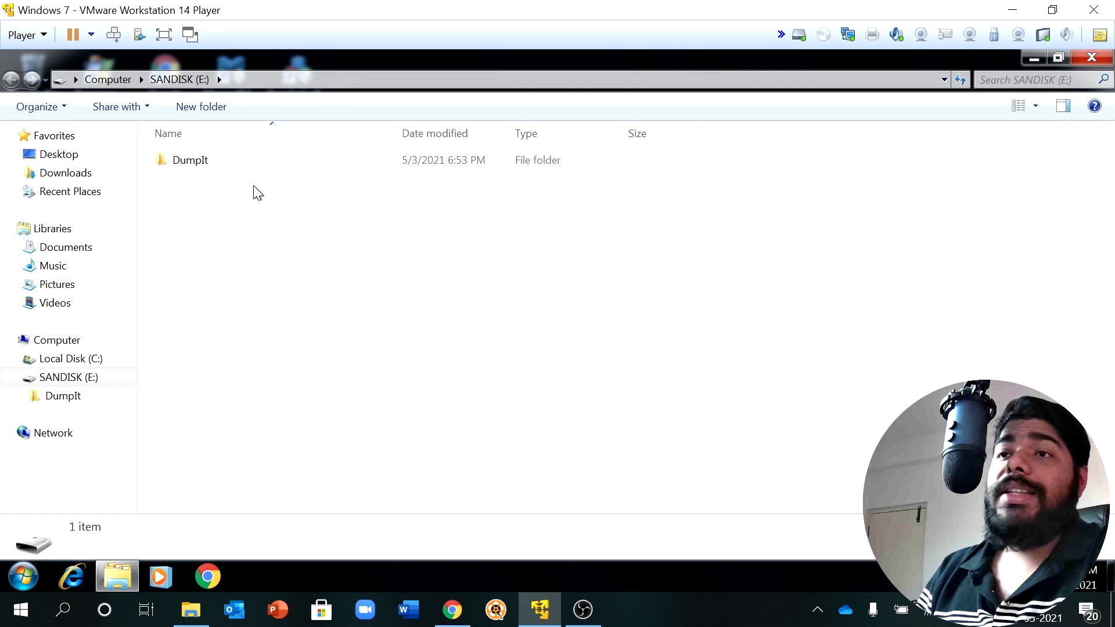
{"action": "double_click", "coordinate": [207, 165]}
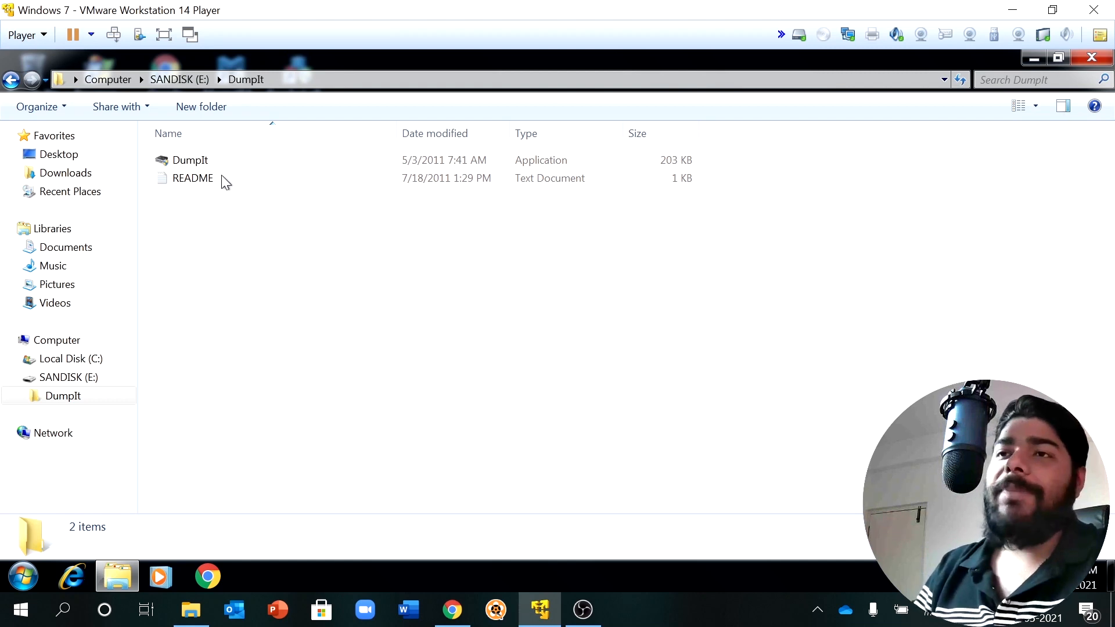
{"action": "left_click", "coordinate": [207, 162]}
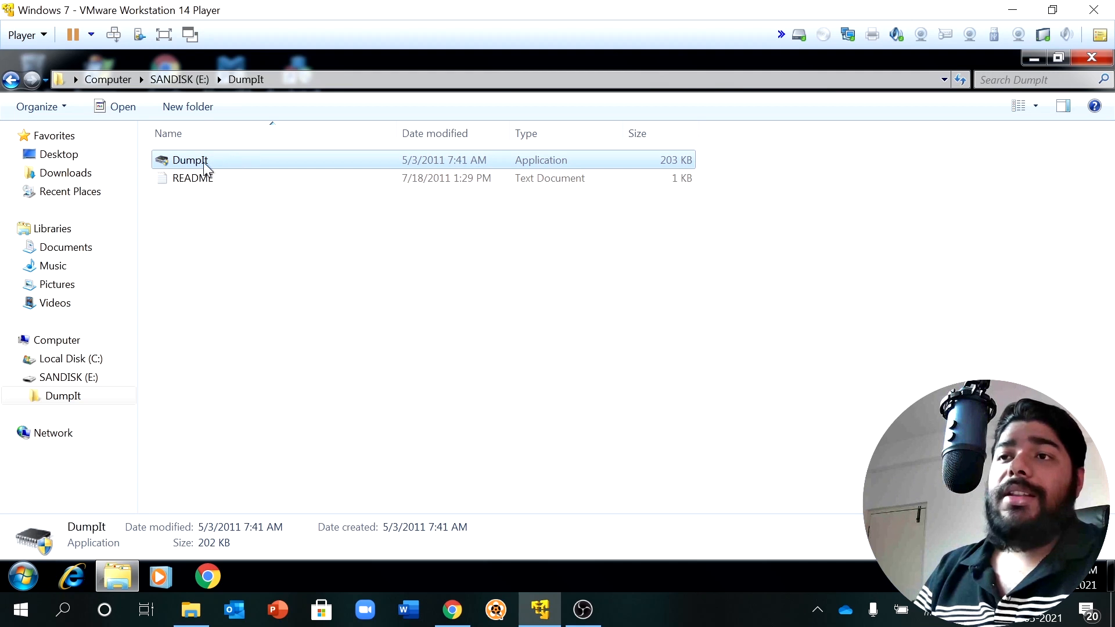
{"action": "right_click", "coordinate": [224, 161]}
{"action": "left_click", "coordinate": [262, 187]}
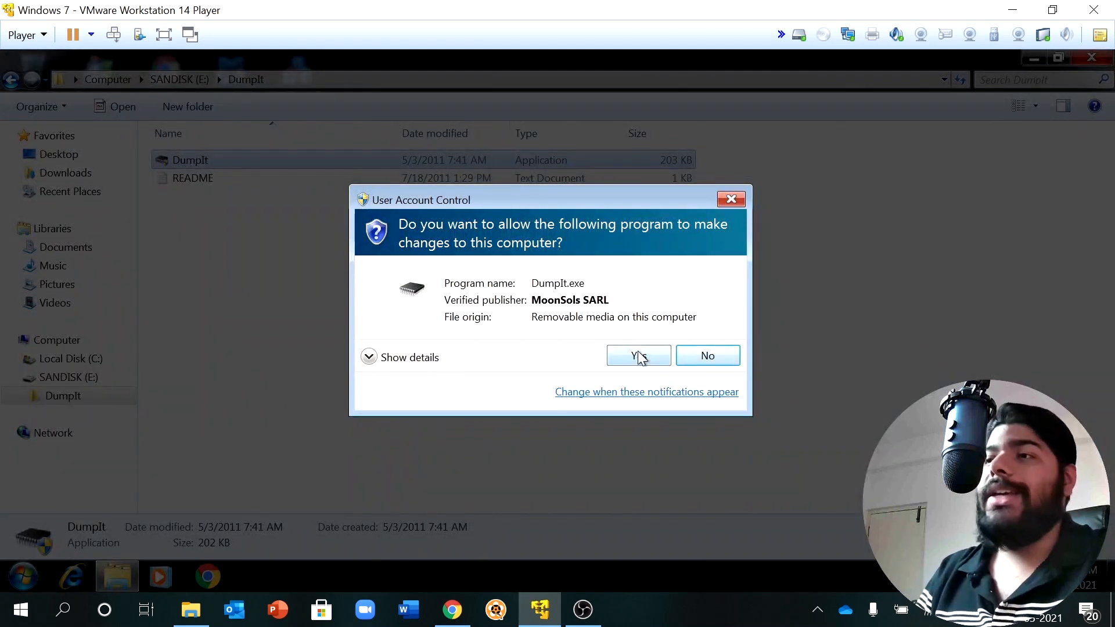
{"action": "left_click", "coordinate": [639, 356]}
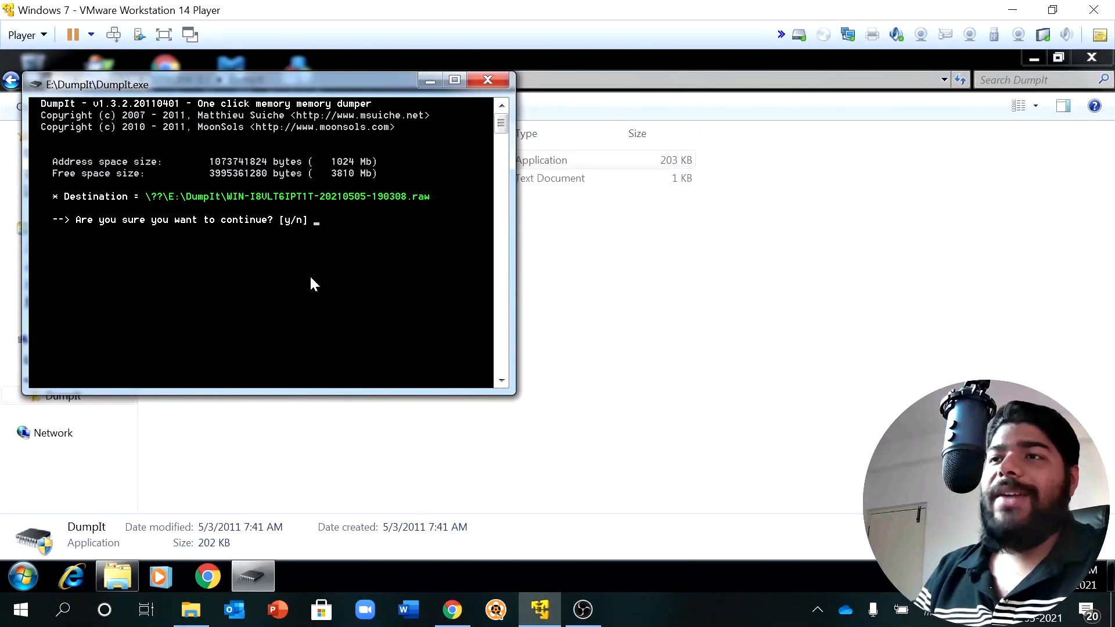
Step: Start the memory dump in DumpIt by answering y to the confirmation question
{"action": "left_click_drag", "start_coordinate": [284, 81], "coordinate": [622, 114]}
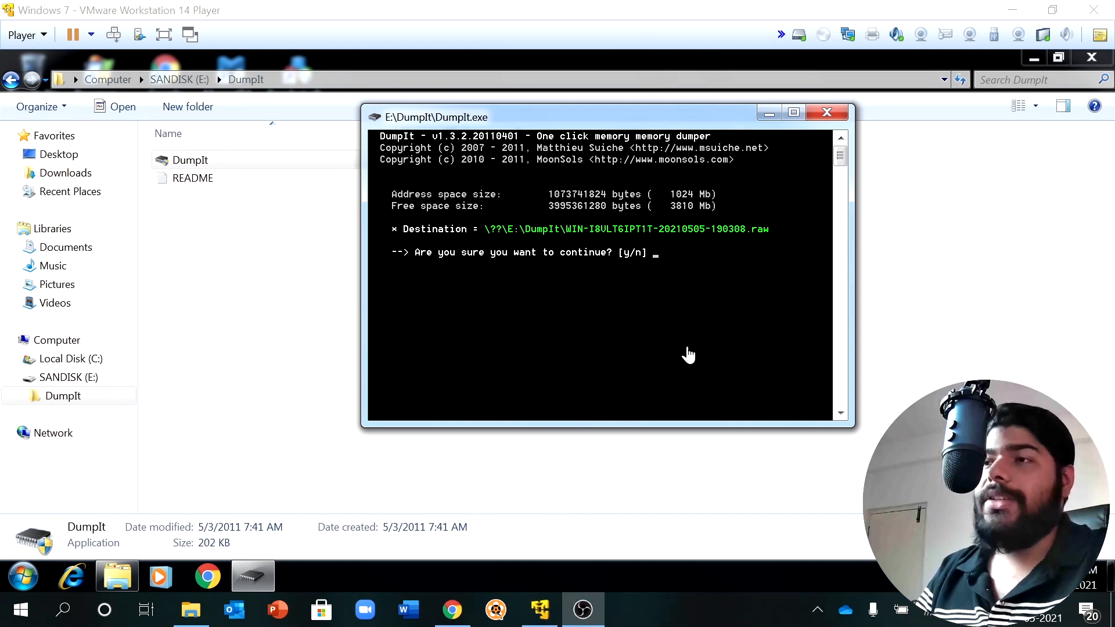
{"action": "left_click", "coordinate": [677, 313]}
{"action": "type", "text": "y"}
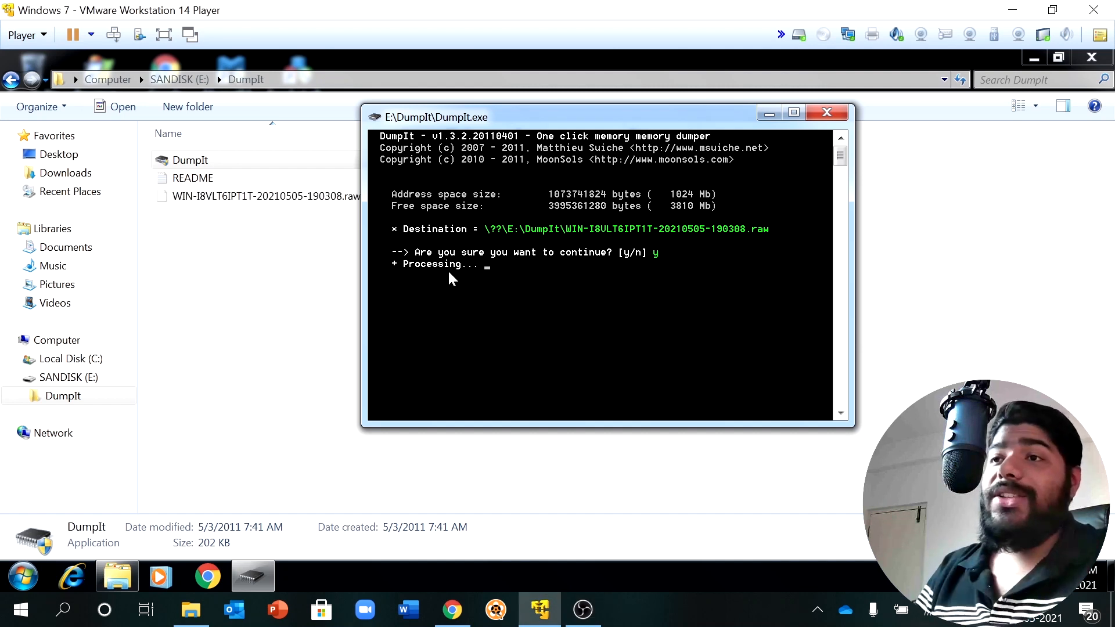
Step: Check the RAW dump file in the DumpIt folder during processing and return to the DumpIt console
{"action": "left_click_drag", "start_coordinate": [512, 117], "coordinate": [575, 241]}
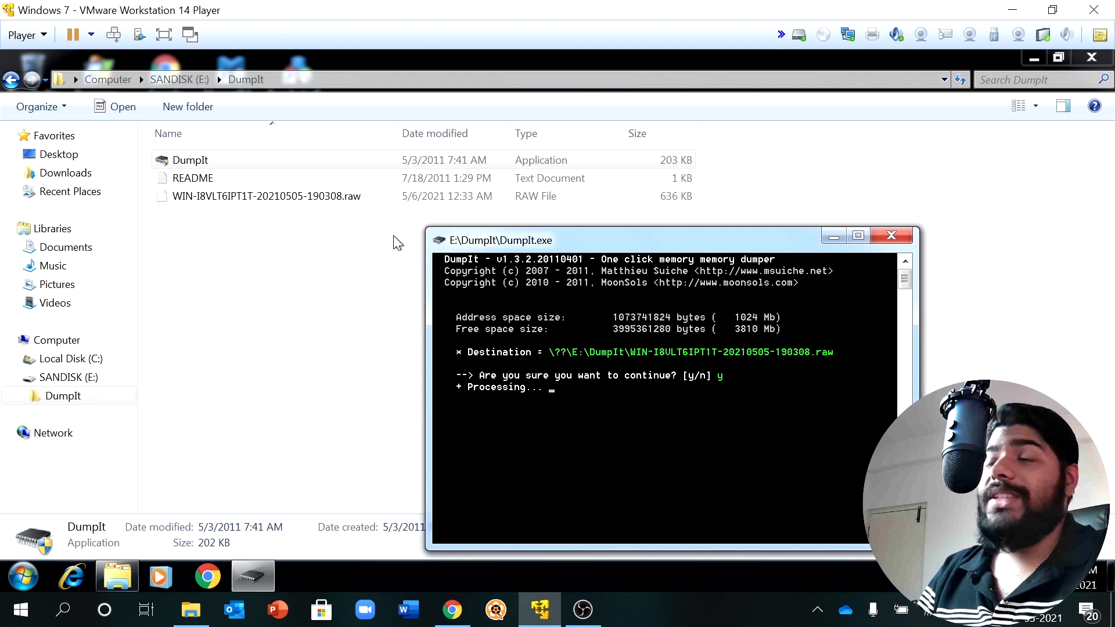
{"action": "left_click", "coordinate": [283, 201]}
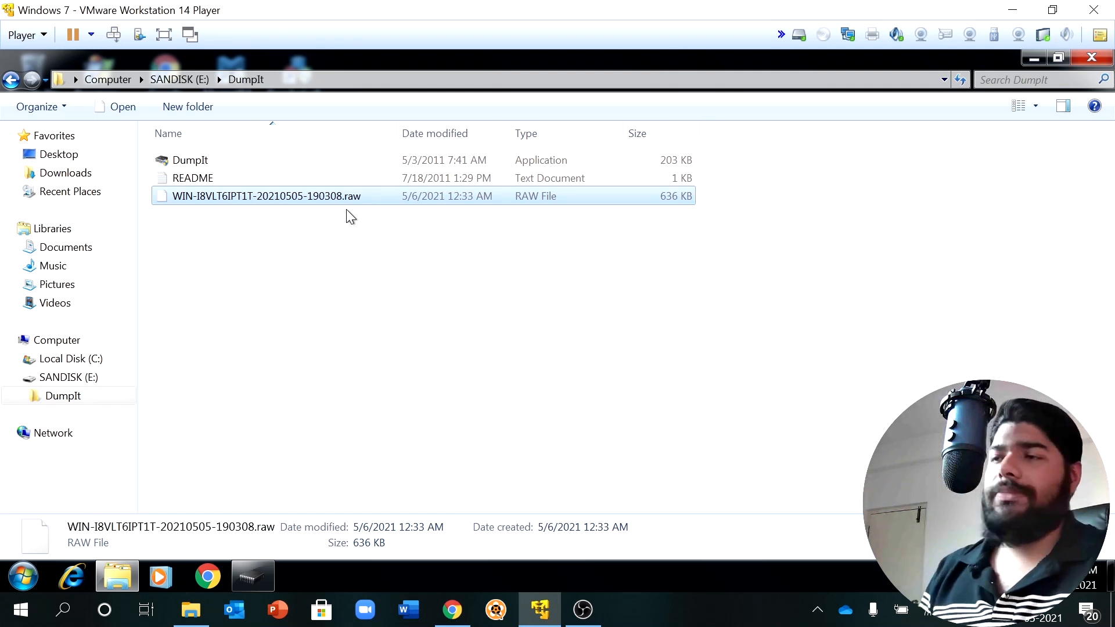
{"action": "left_click", "coordinate": [249, 576]}
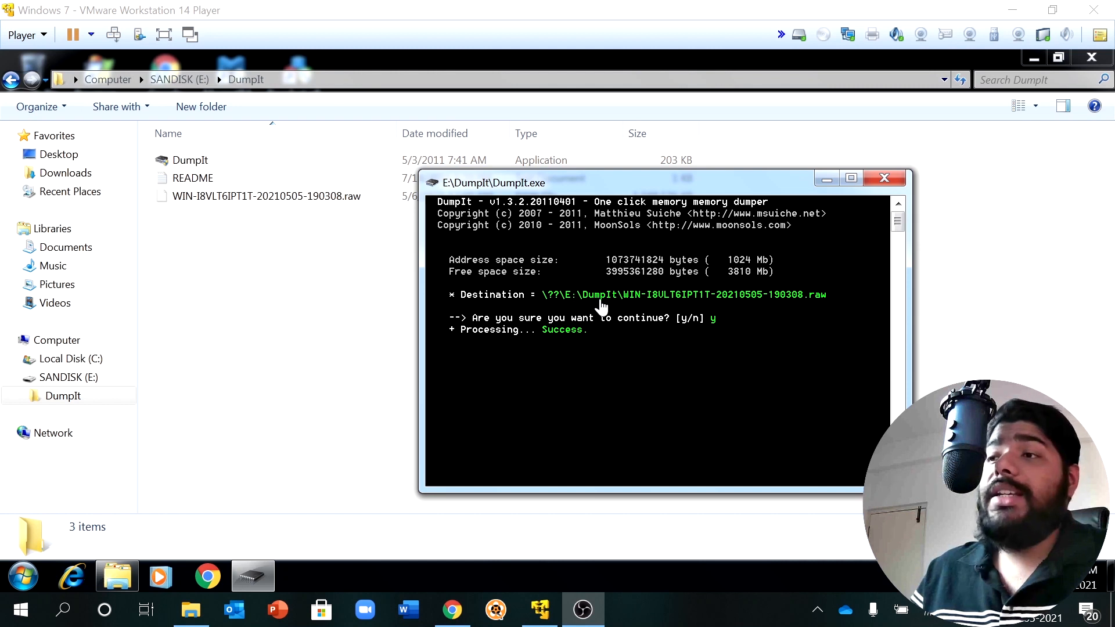
Step: Examine the dump's destination path in the DumpIt console and the size of the RAW file after refreshing the DumpIt folder
{"action": "left_click", "coordinate": [633, 297]}
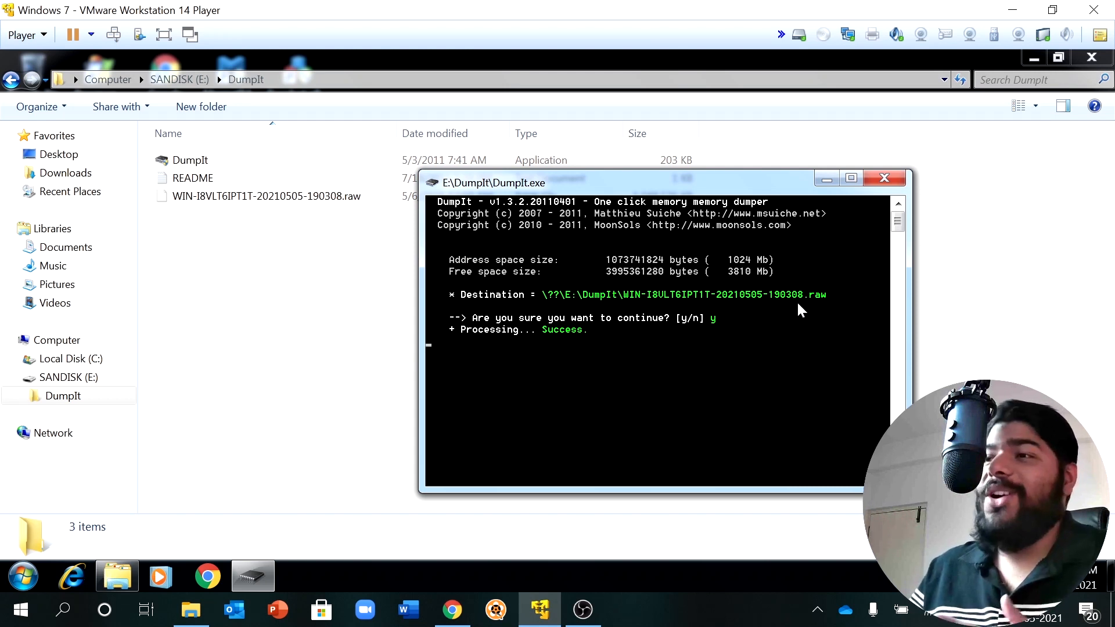
{"action": "left_click_drag", "start_coordinate": [734, 183], "coordinate": [638, 284]}
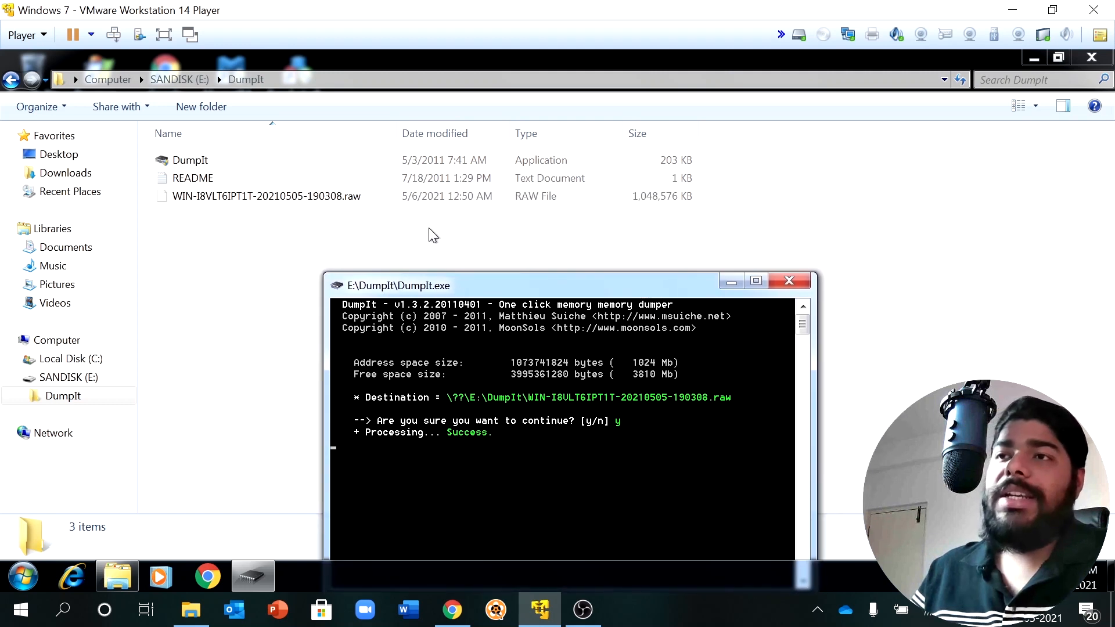
{"action": "left_click", "coordinate": [330, 200]}
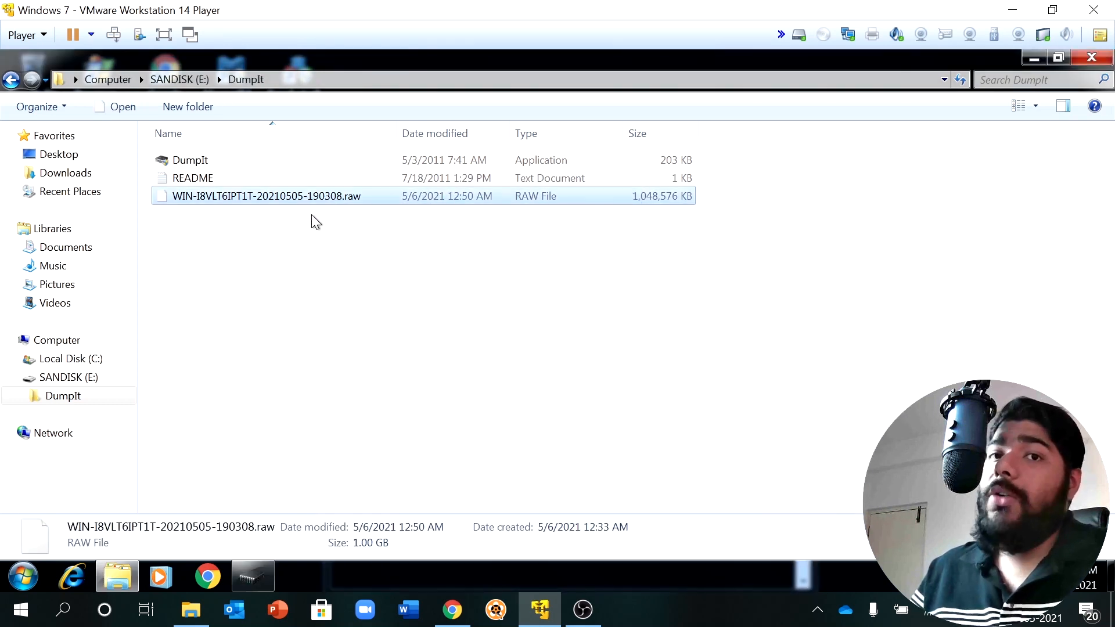
{"action": "right_click", "coordinate": [432, 257]}
{"action": "left_click", "coordinate": [461, 314]}
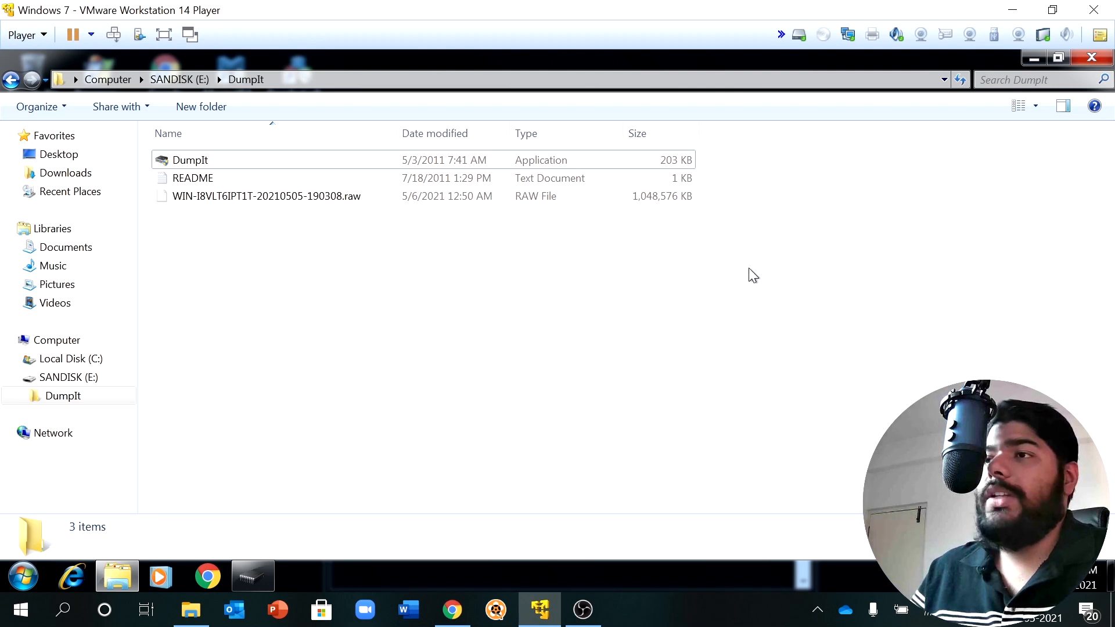
{"action": "left_click", "coordinate": [642, 199]}
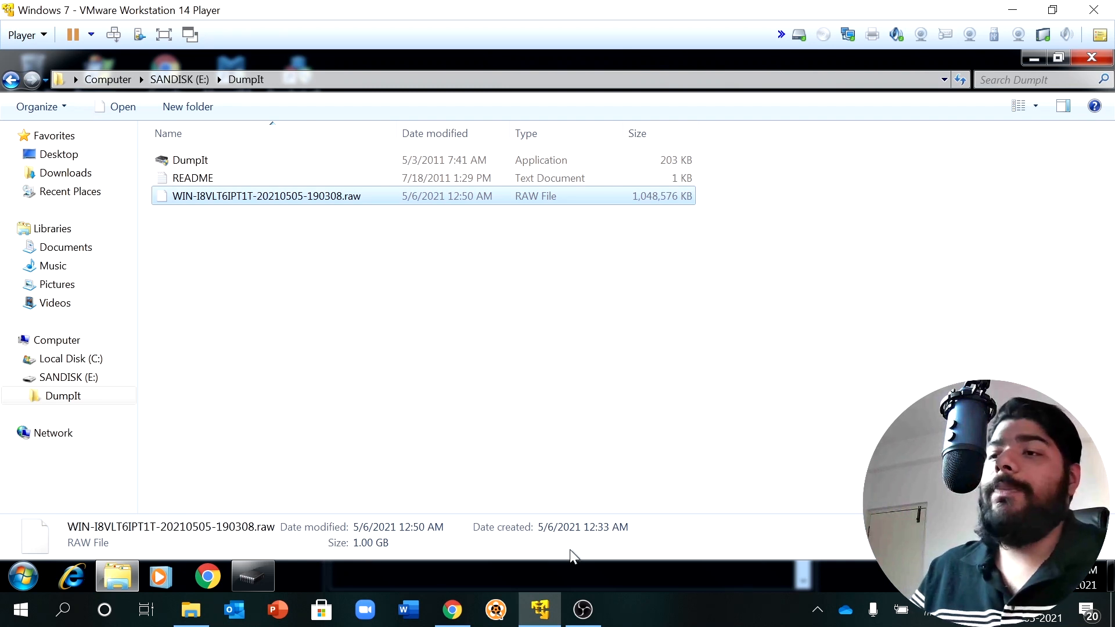
{"action": "left_click", "coordinate": [242, 576]}
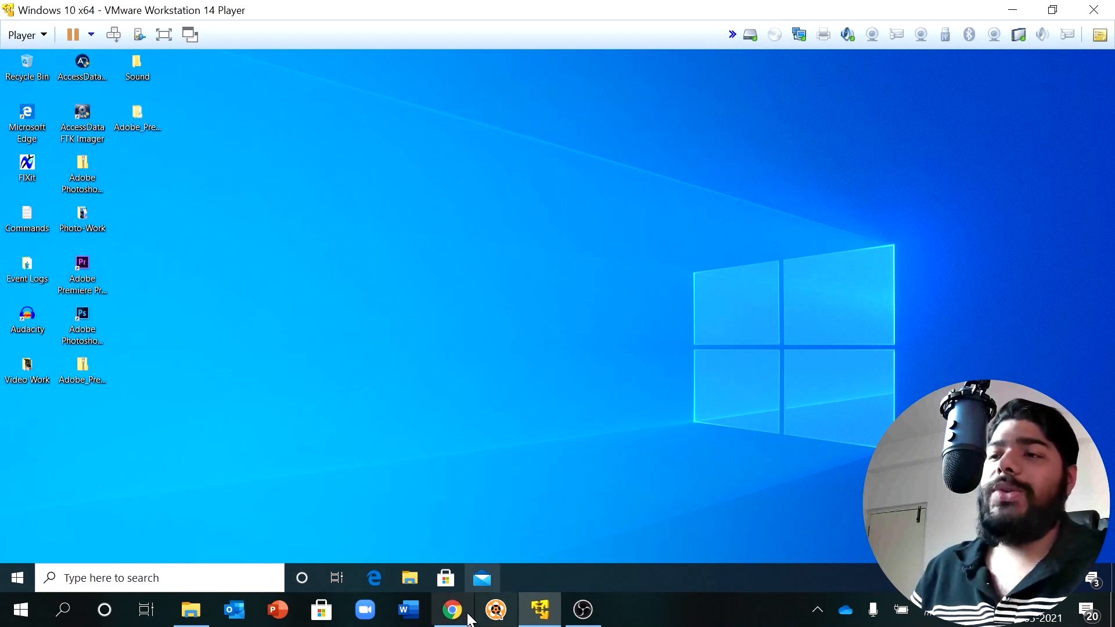
Step: Switch to Chrome to review the AccessData FTK Imager entry in the README, and return to the Windows 10 virtual machine
{"action": "left_click", "coordinate": [447, 511]}
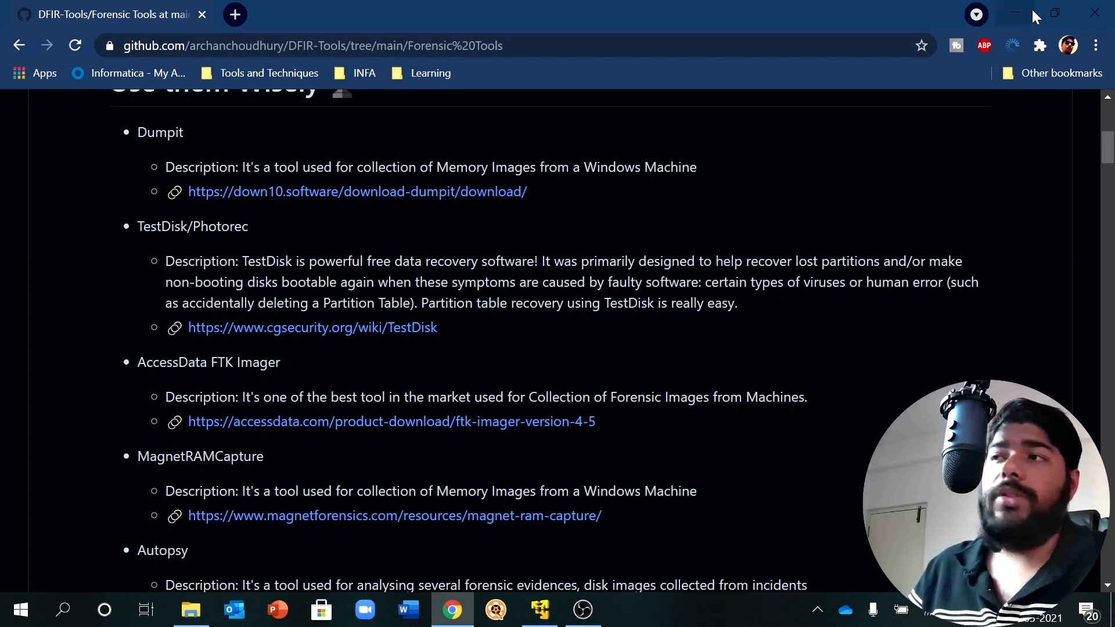
{"action": "left_click", "coordinate": [1015, 12]}
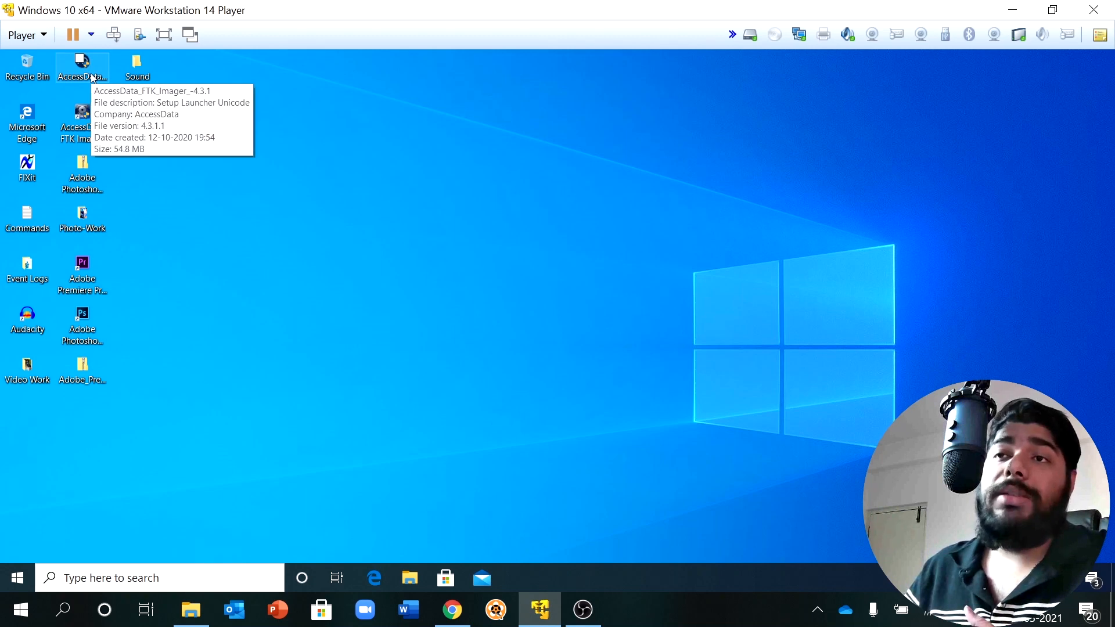
Step: Launch AccessData FTK Imager on the Windows 10 virtual machine and begin creating a disk image
{"action": "left_click", "coordinate": [93, 78]}
{"action": "right_click", "coordinate": [90, 77]}
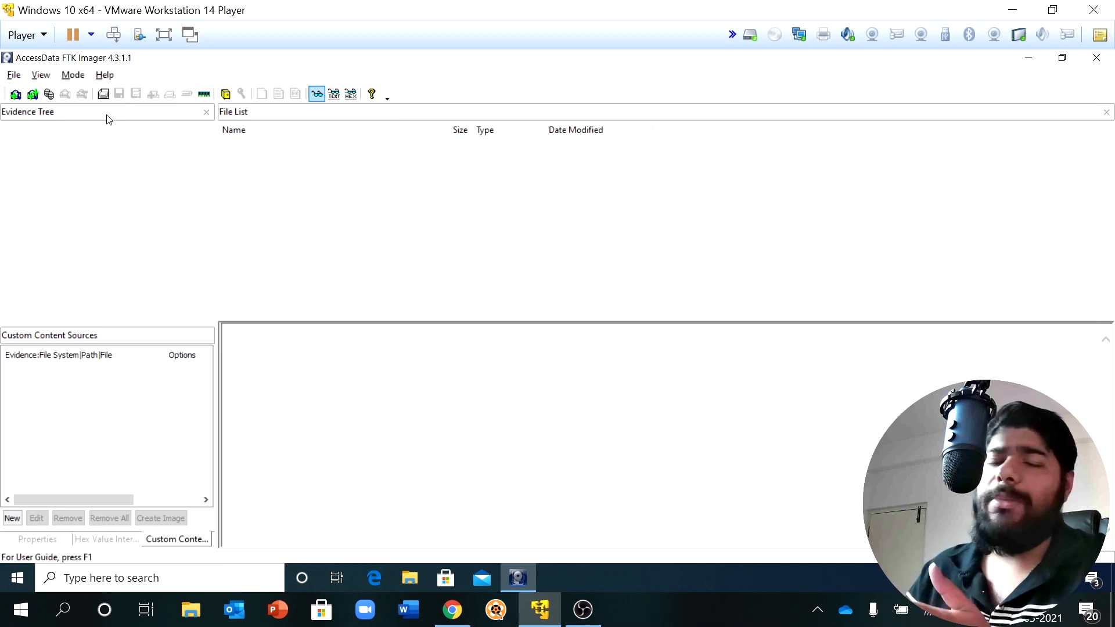
{"action": "left_click", "coordinate": [14, 75]}
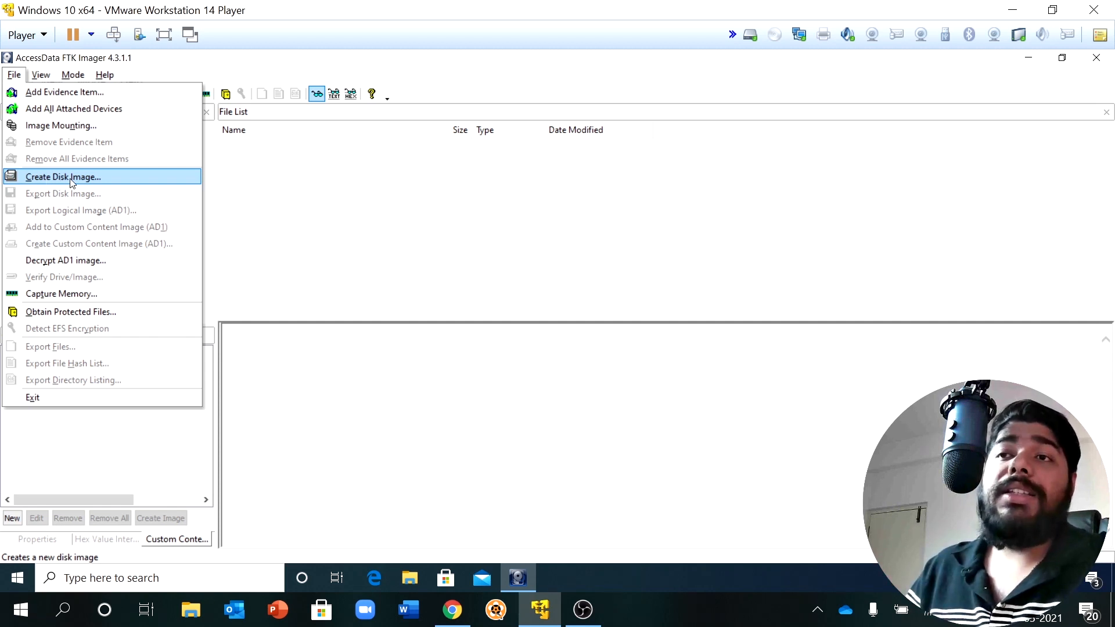
{"action": "left_click", "coordinate": [71, 183]}
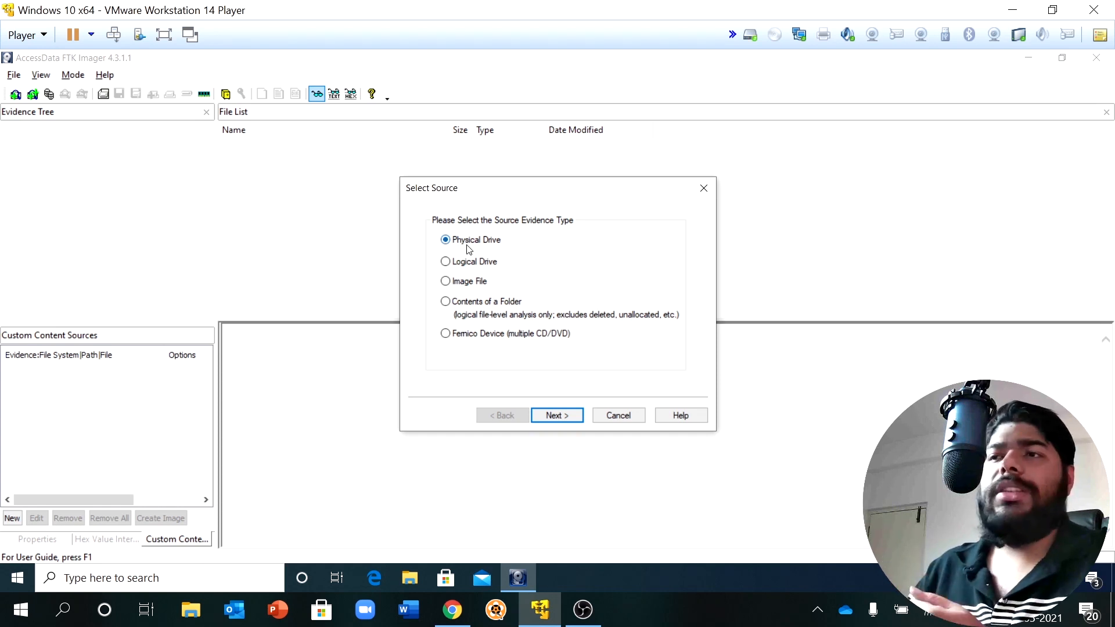
Step: Use Physical Drive as the source evidence type and select PHYSICALDRIVE1, the 4GB SanDisk Cruzer Blade USB device, as the image source
{"action": "left_click", "coordinate": [550, 420]}
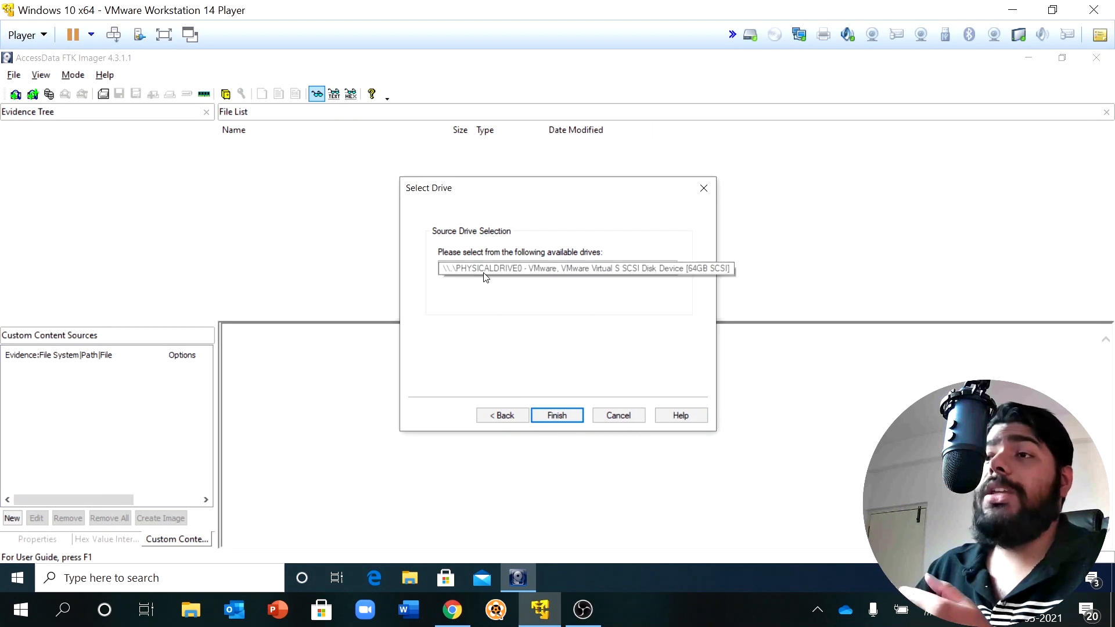
{"action": "left_click", "coordinate": [607, 269]}
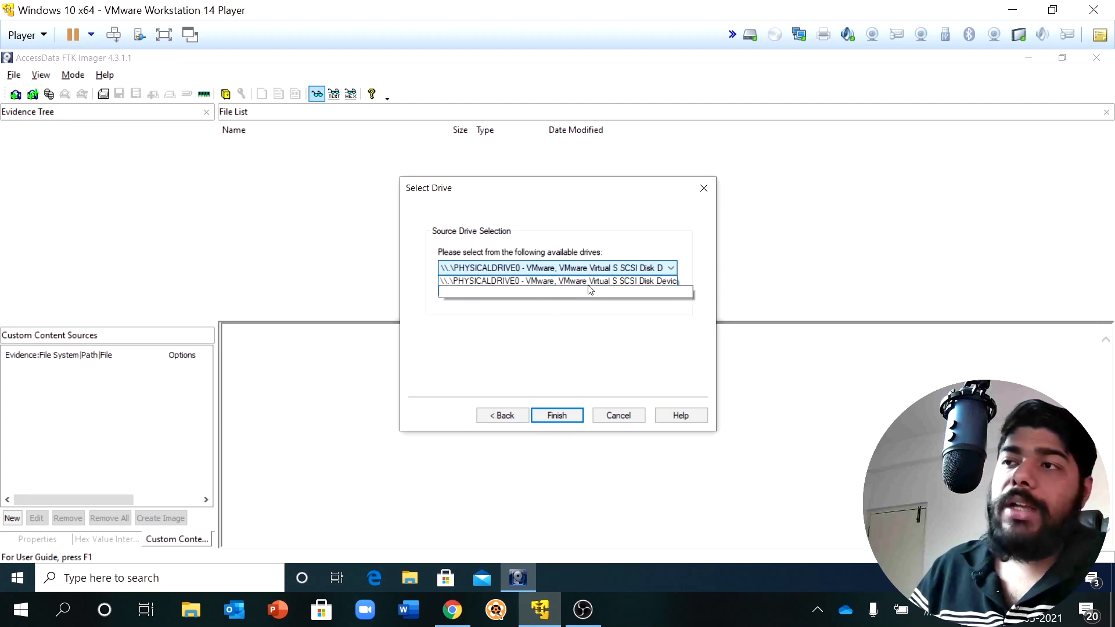
{"action": "left_click", "coordinate": [565, 292]}
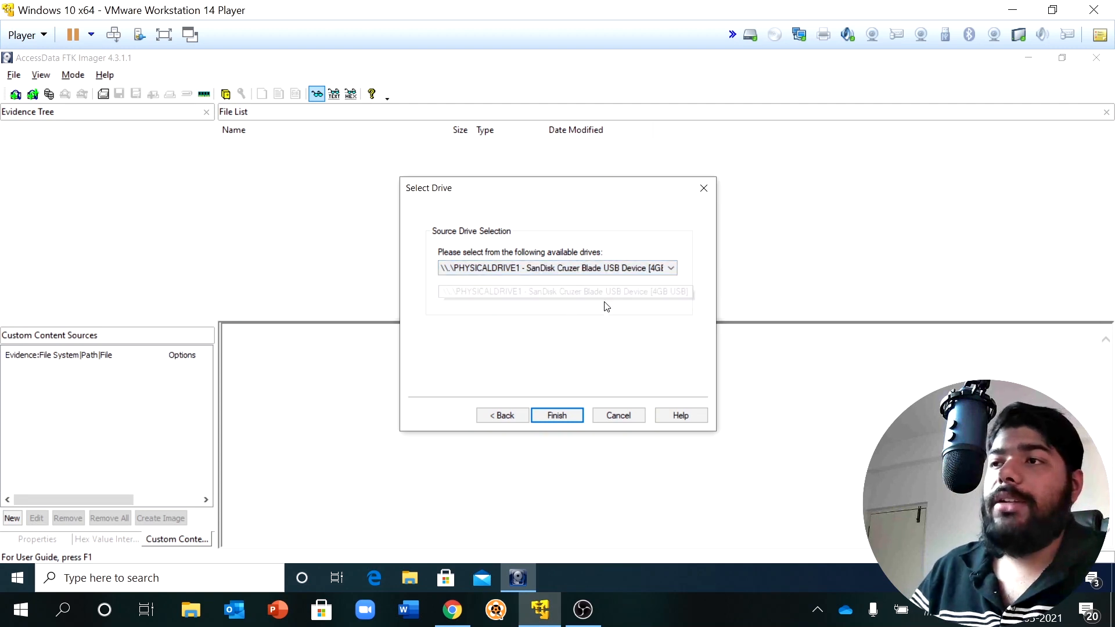
{"action": "left_click", "coordinate": [557, 416]}
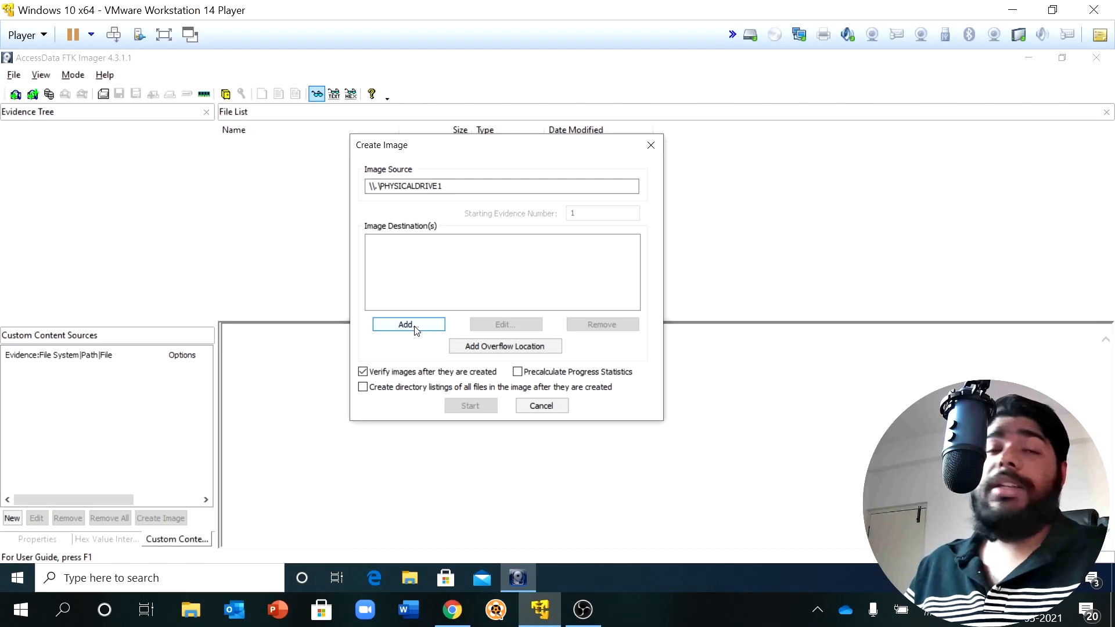
Step: Add a Raw (dd) image destination with Test as case number, evidence number and unique description, and fill in the examiner's name
{"action": "left_click", "coordinate": [415, 328]}
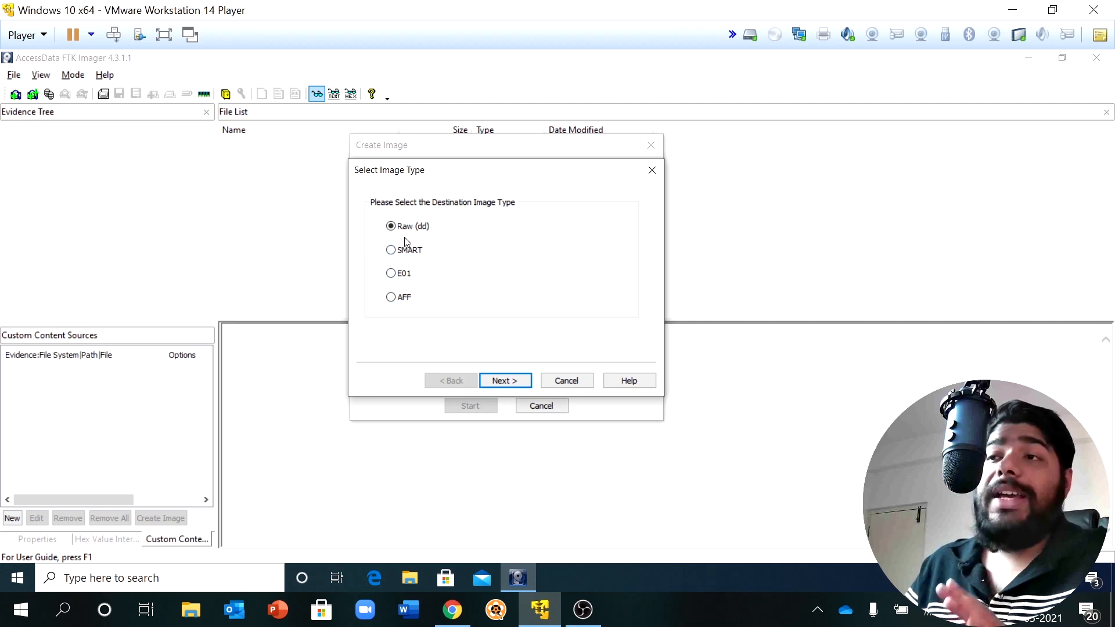
{"action": "left_click", "coordinate": [509, 380]}
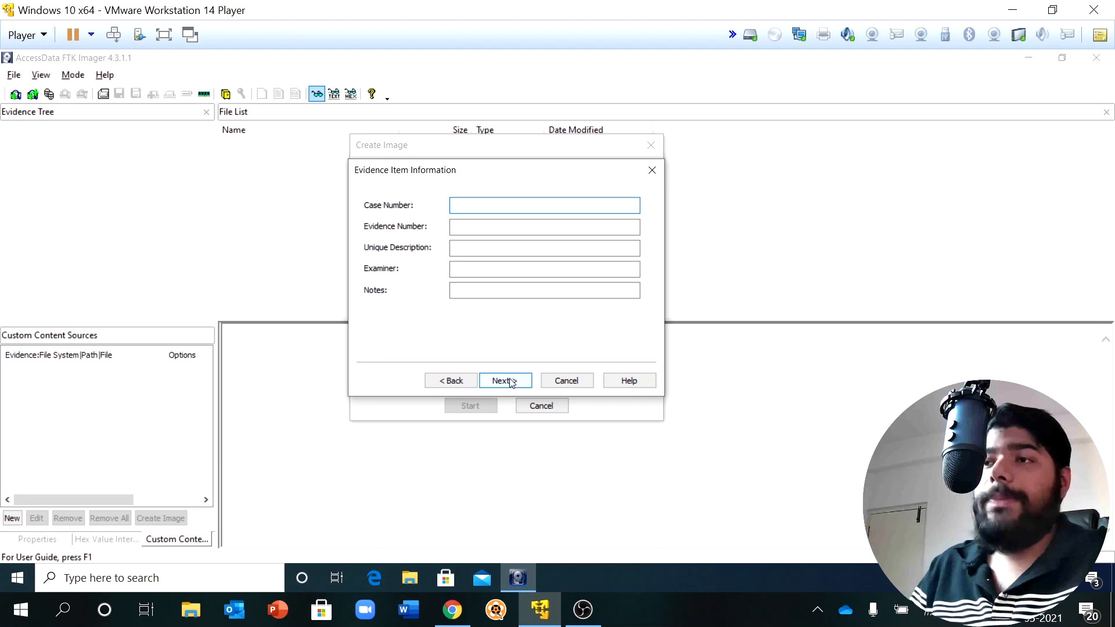
{"action": "type", "text": "Test"}
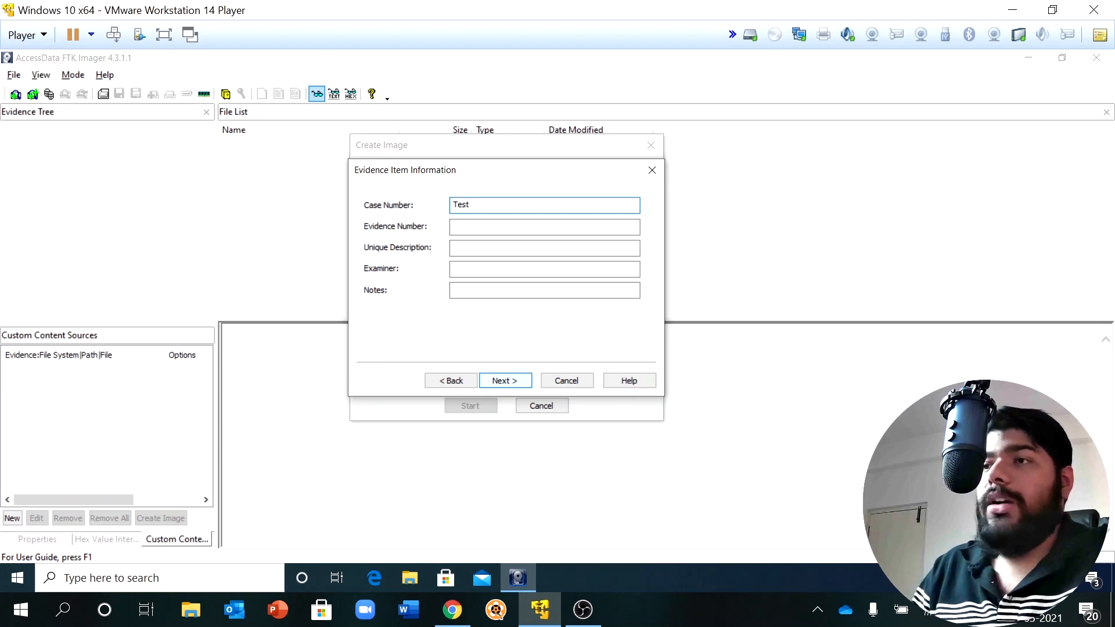
{"action": "type", "text": "Test"}
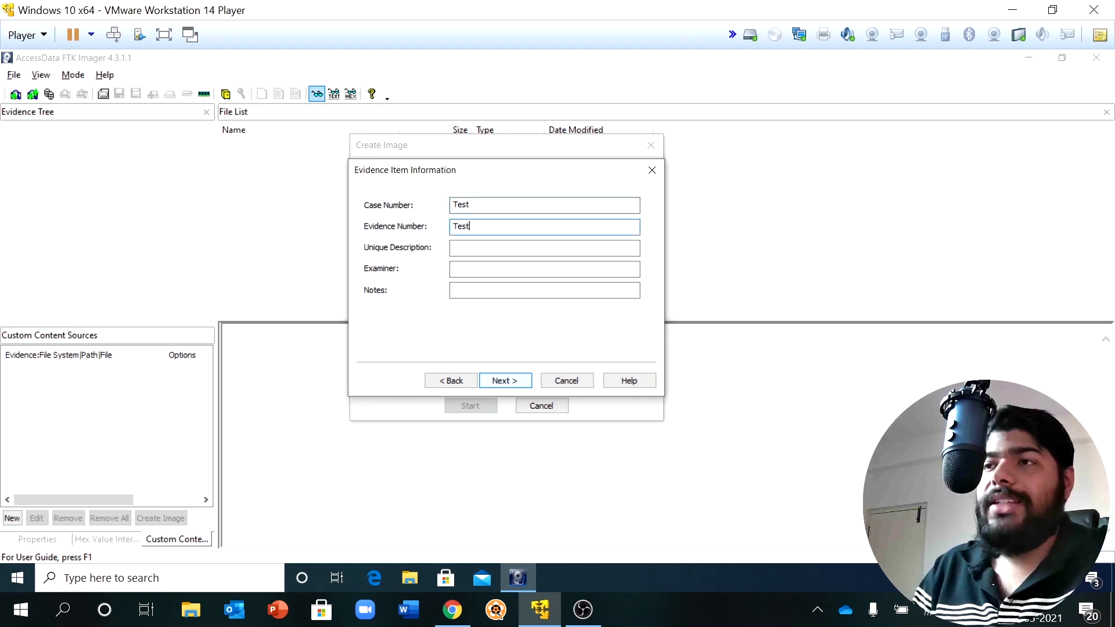
{"action": "key", "text": "Tab"}
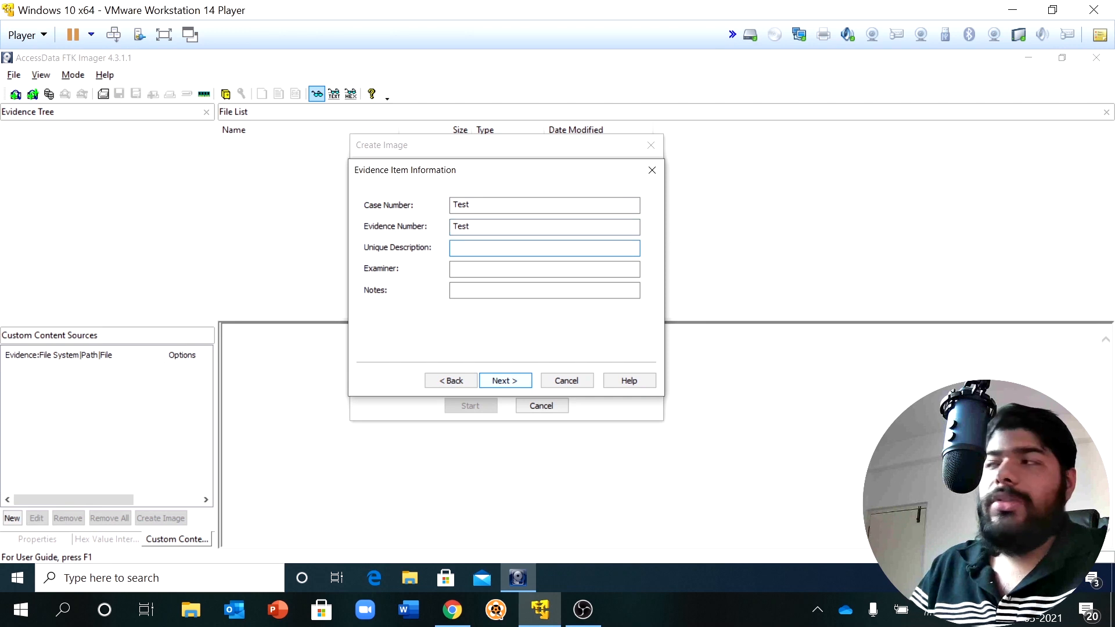
{"action": "type", "text": "Test"}
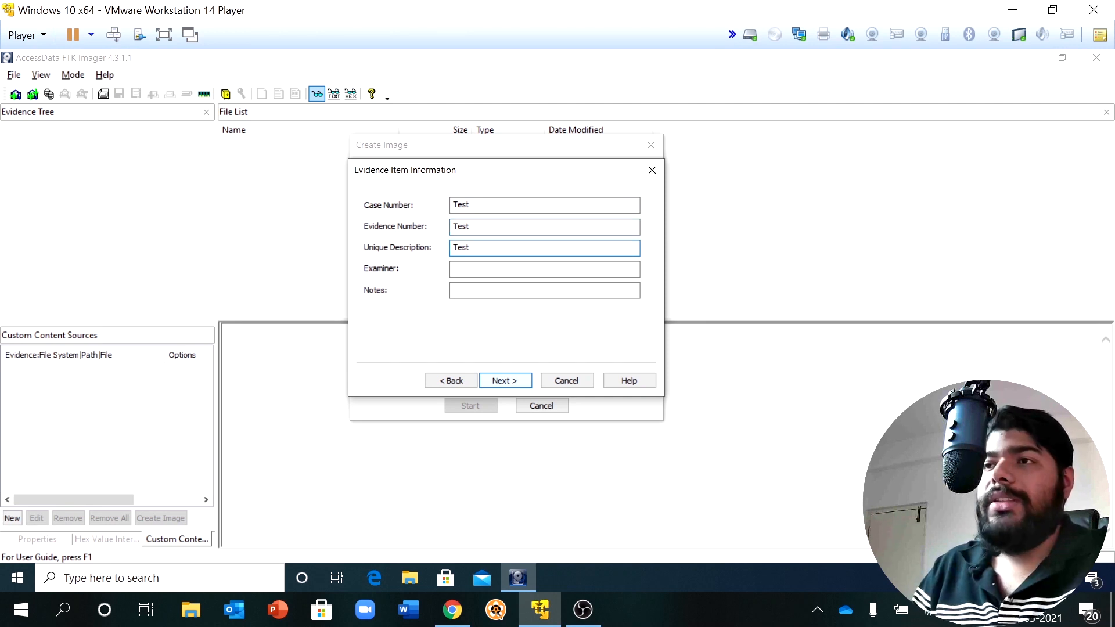
{"action": "type", "text": "Black"}
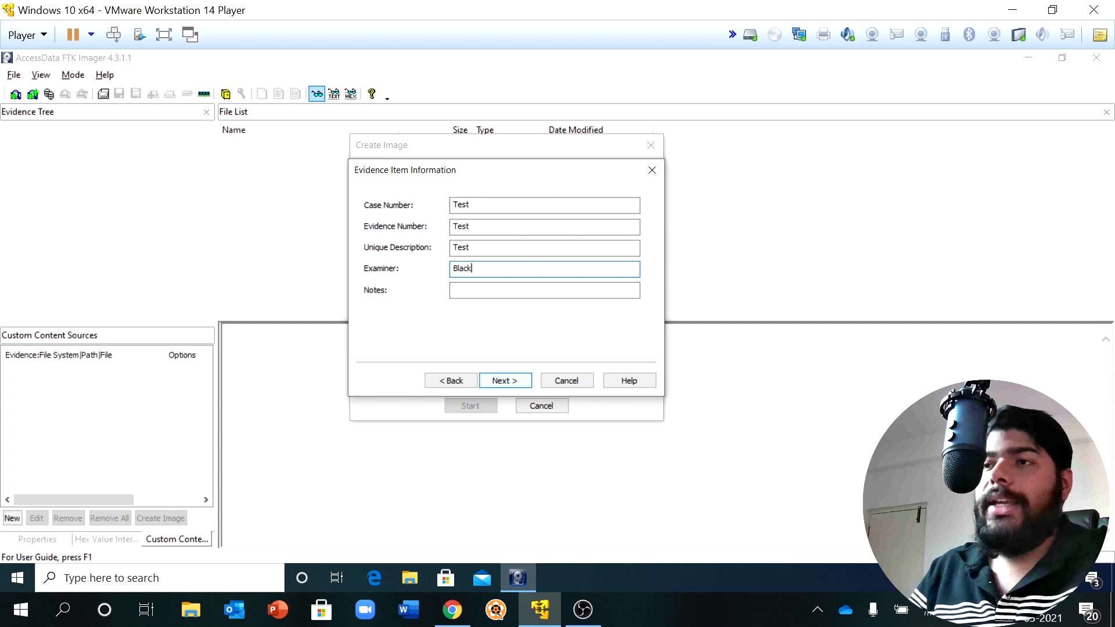
{"action": "type", "text": "Perl"}
{"action": "key", "text": "Tab"}
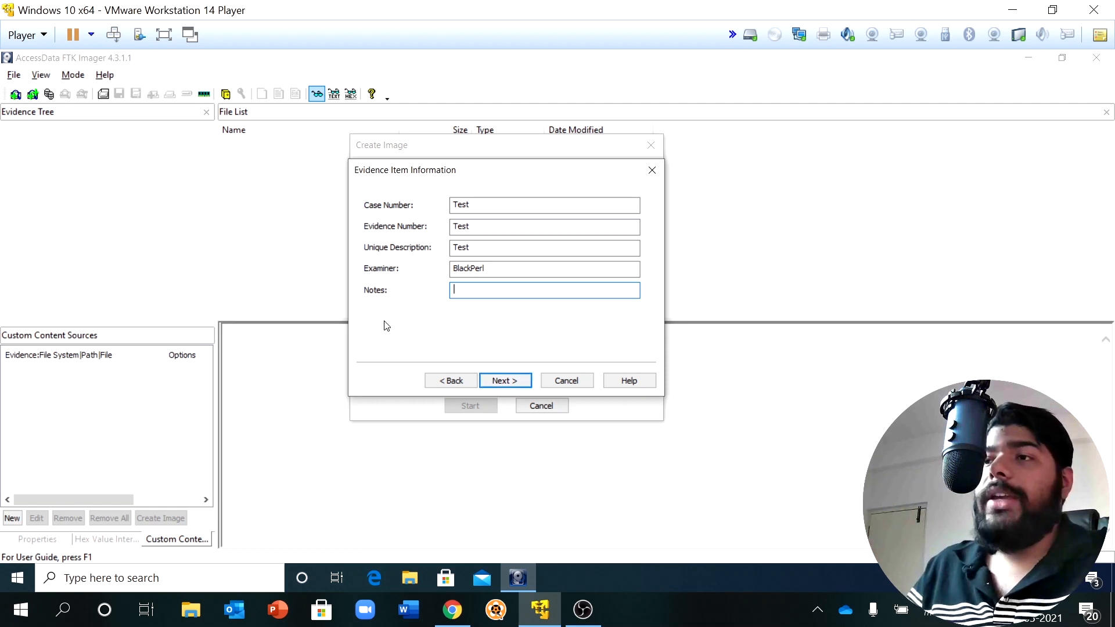
{"action": "left_click", "coordinate": [511, 380]}
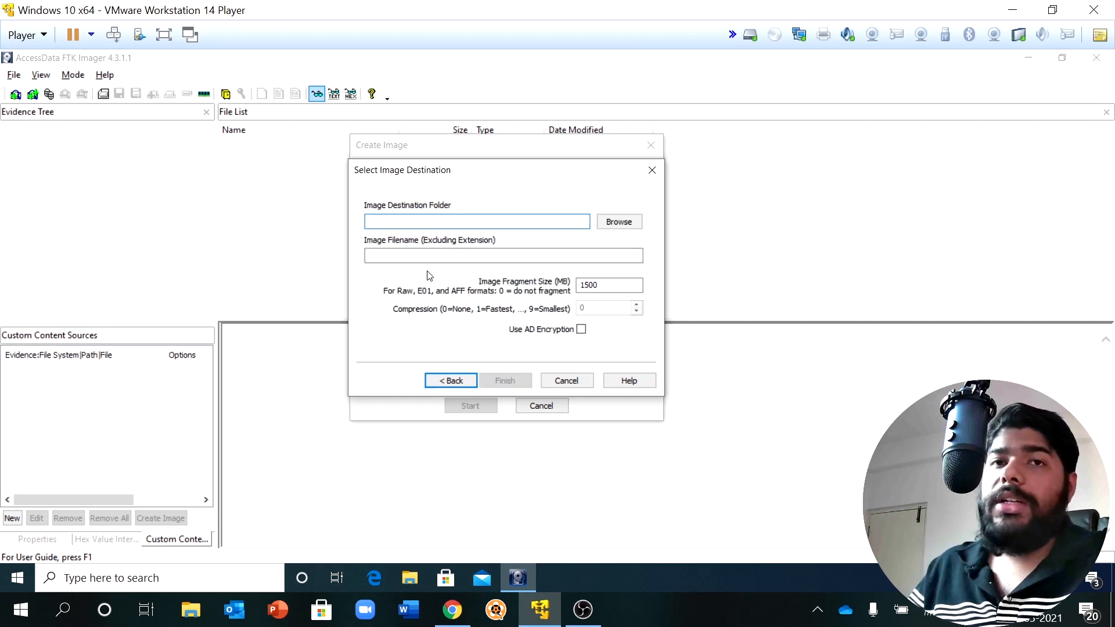
Step: Create a folder named Evidence on the desktop and choose it as the image destination folder
{"action": "left_click", "coordinate": [611, 224]}
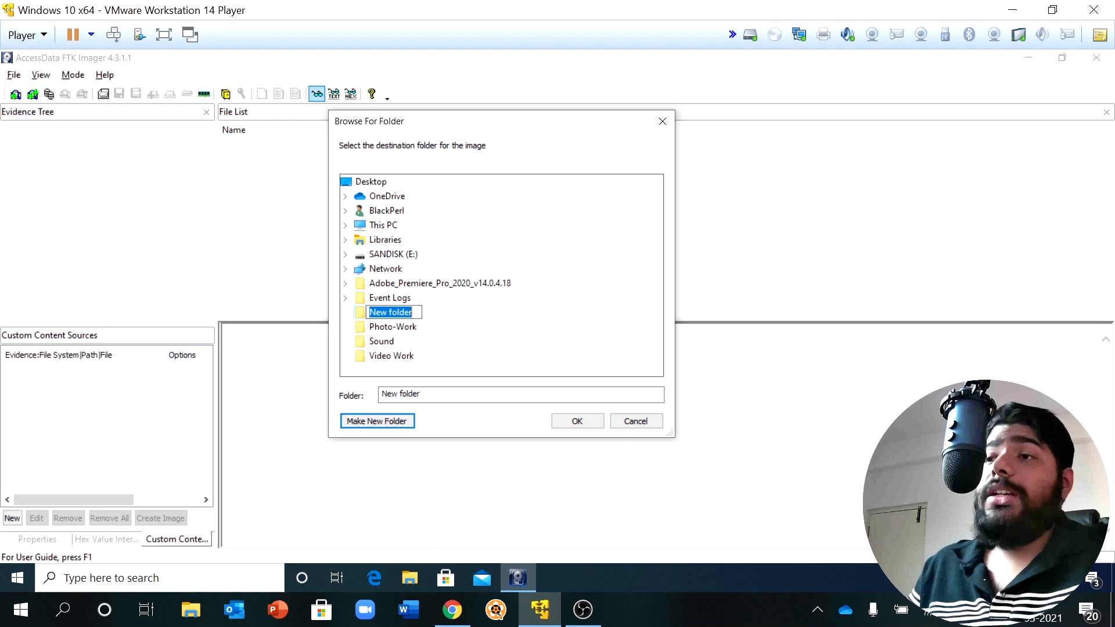
{"action": "left_click", "coordinate": [413, 312]}
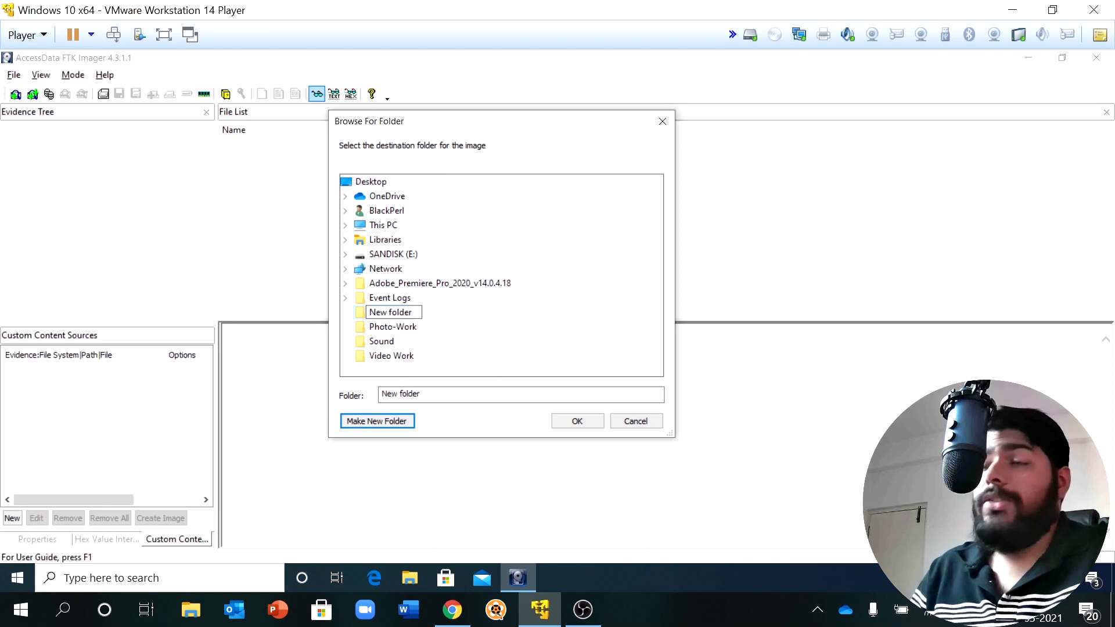
{"action": "key", "text": "BackSpace"}
{"action": "key", "text": "BackSpace"}
{"action": "key", "text": "BackSpace"}
{"action": "key", "text": "BackSpace"}
{"action": "key", "text": "BackSpace"}
{"action": "key", "text": "BackSpace"}
{"action": "key", "text": "BackSpace"}
{"action": "key", "text": "BackSpace"}
{"action": "key", "text": "BackSpace"}
{"action": "key", "text": "BackSpace"}
{"action": "type", "text": "Evi"}
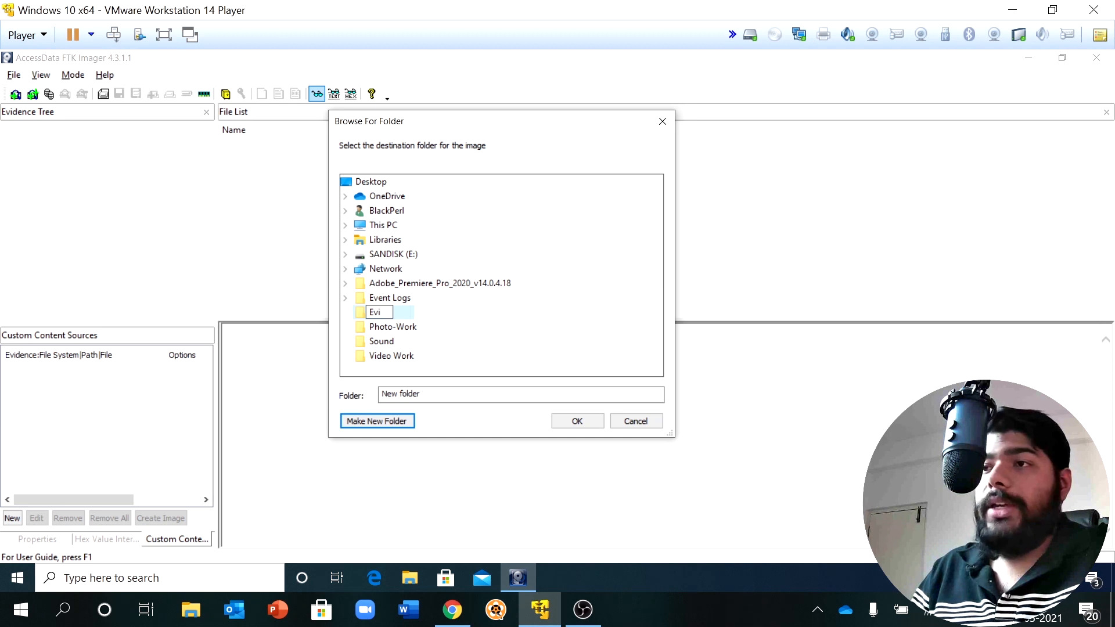
{"action": "type", "text": "dence"}
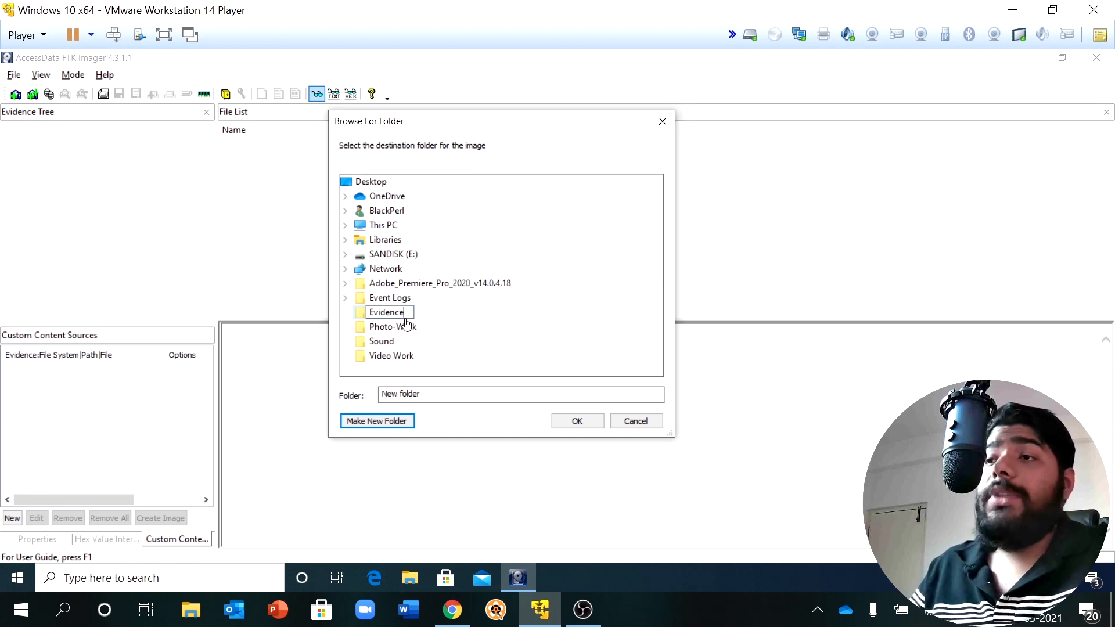
{"action": "key", "text": "Return"}
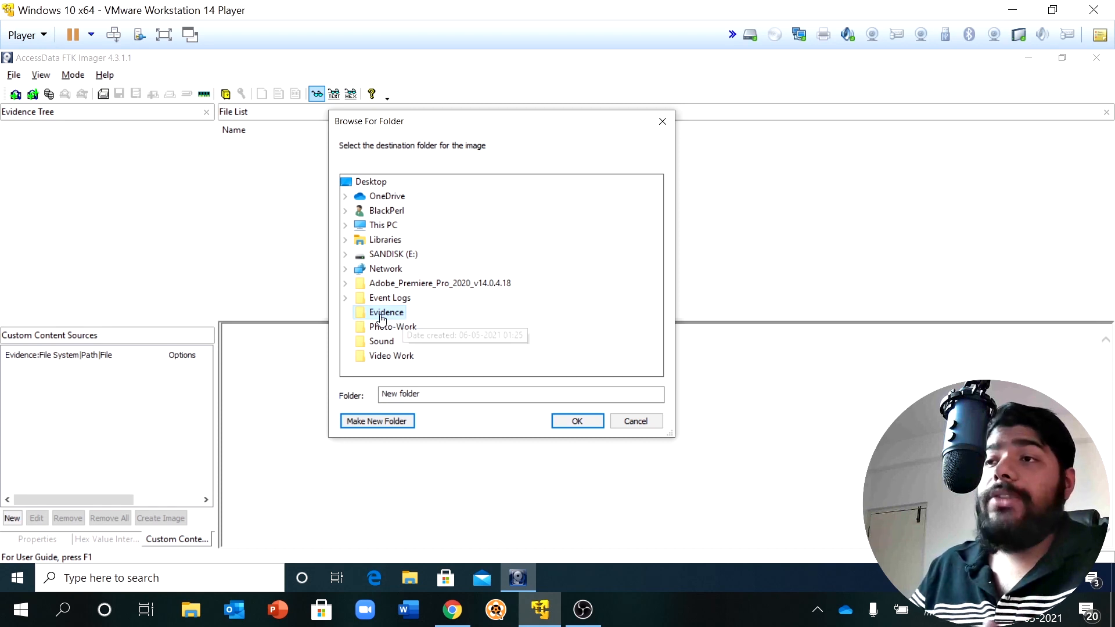
{"action": "left_click", "coordinate": [577, 425]}
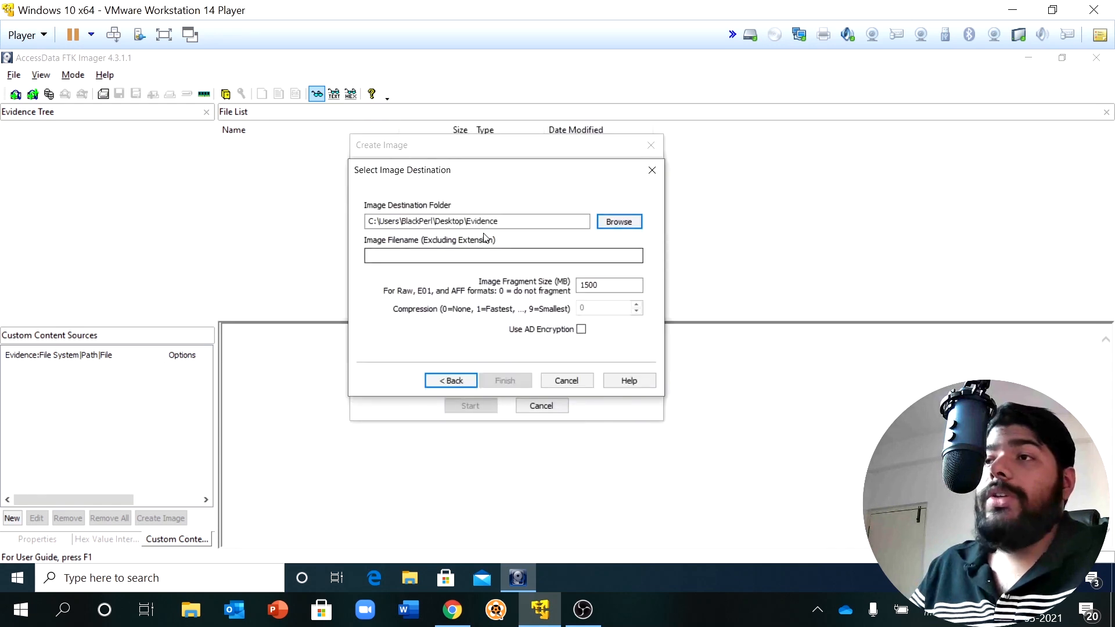
Step: Set the image filename to TestDisk, finish the destination setup and start creating the image
{"action": "left_click", "coordinate": [419, 257]}
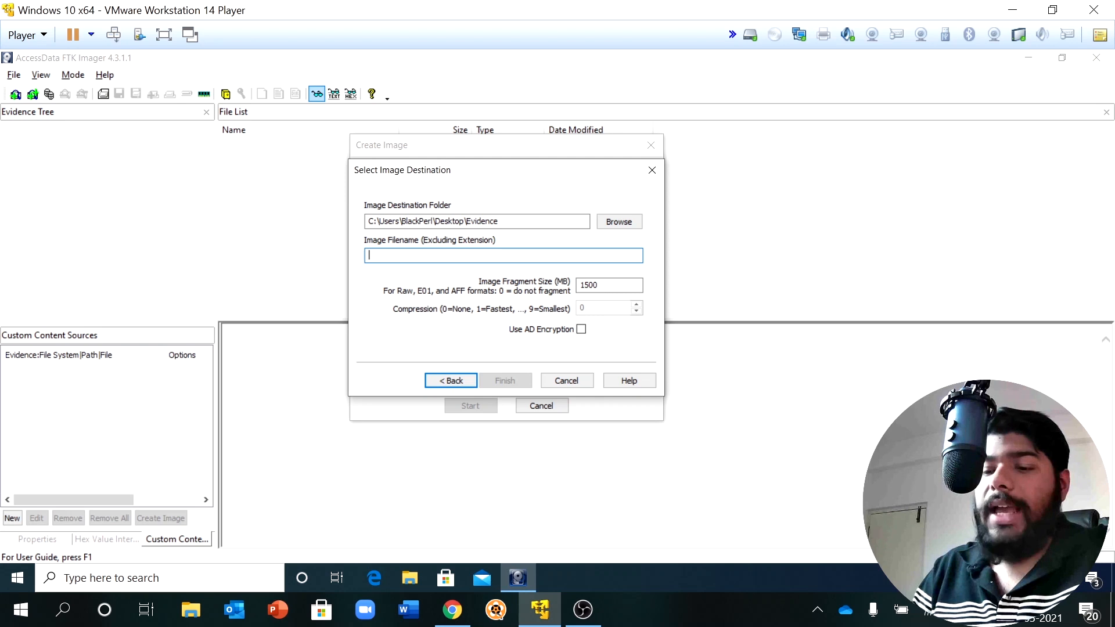
{"action": "type", "text": "TestDisk"}
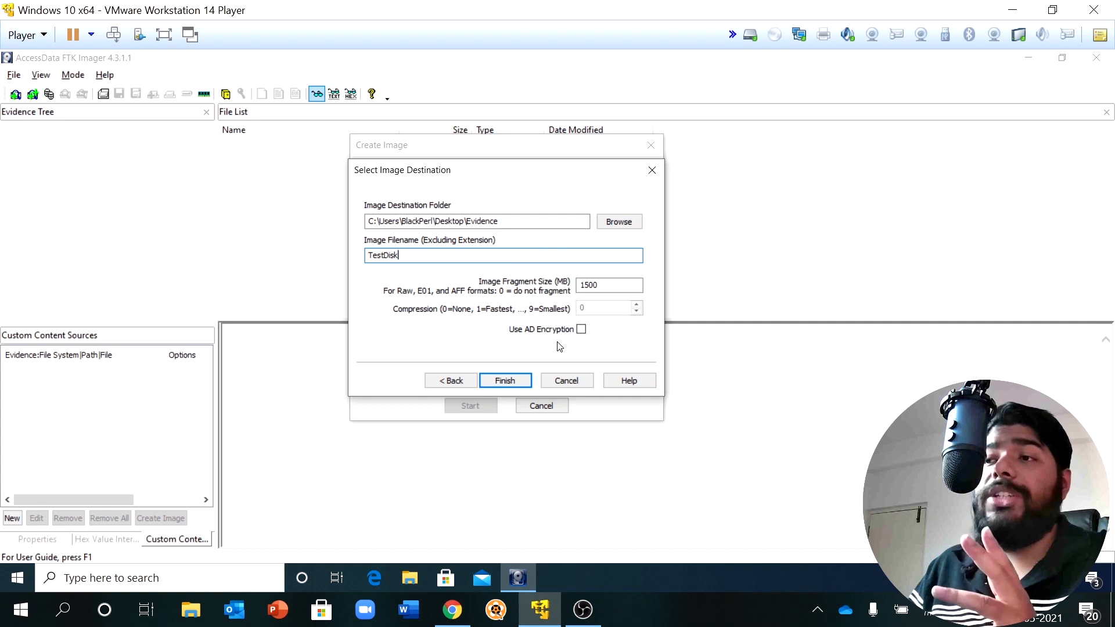
{"action": "left_click", "coordinate": [513, 382]}
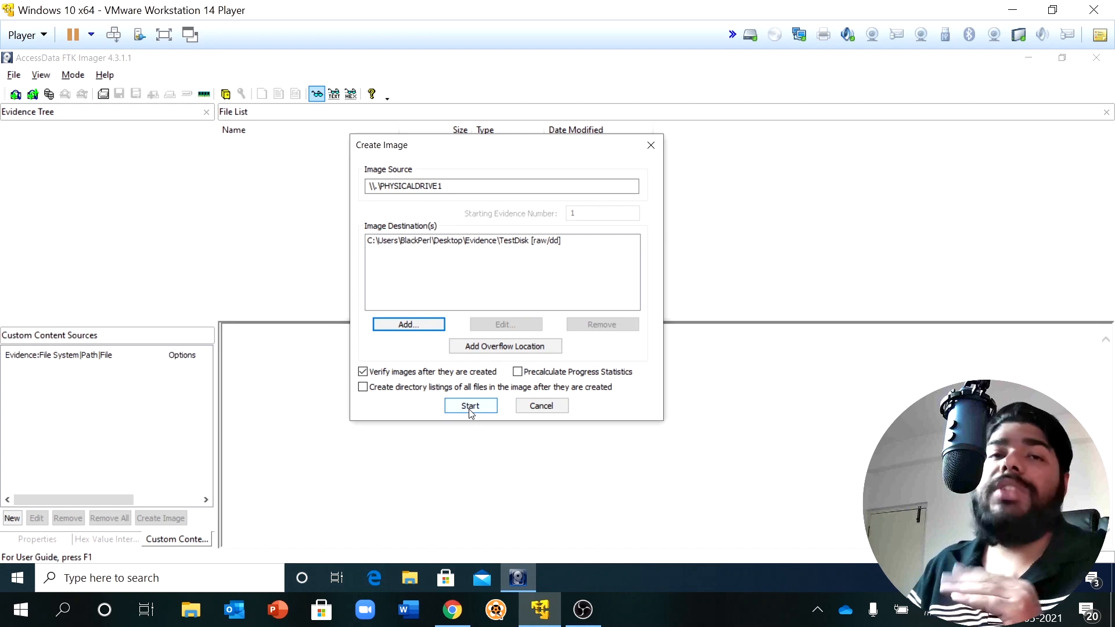
{"action": "left_click", "coordinate": [470, 406]}
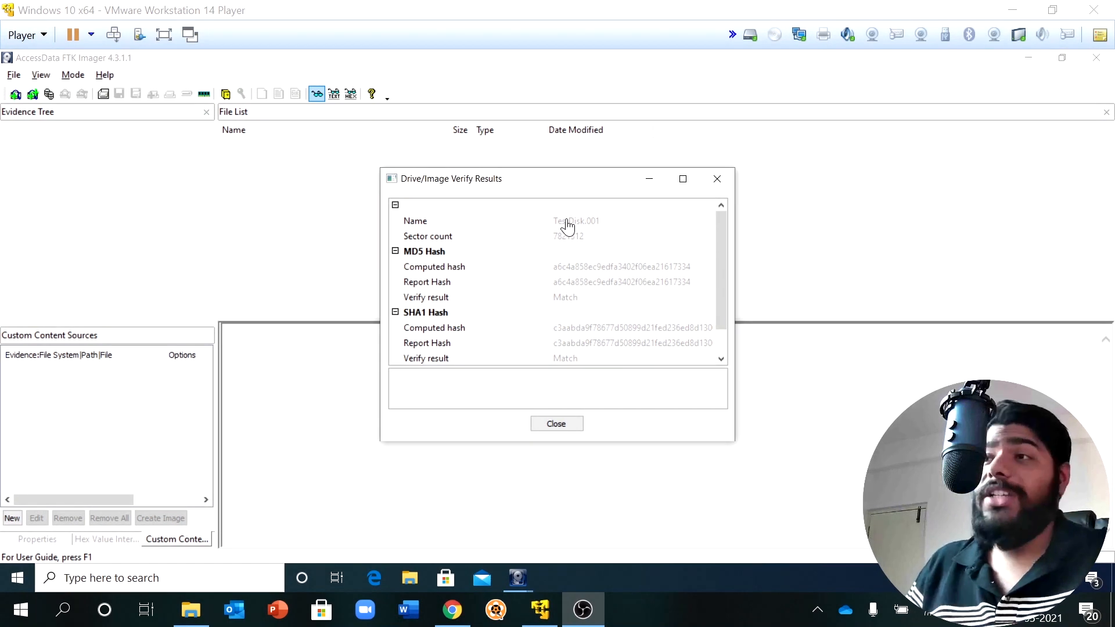
Step: Review the MD5 and SHA1 hashes in the drive/image verify results, and close the results window
{"action": "left_click", "coordinate": [720, 247]}
{"action": "left_click_drag", "start_coordinate": [721, 268], "coordinate": [716, 228]}
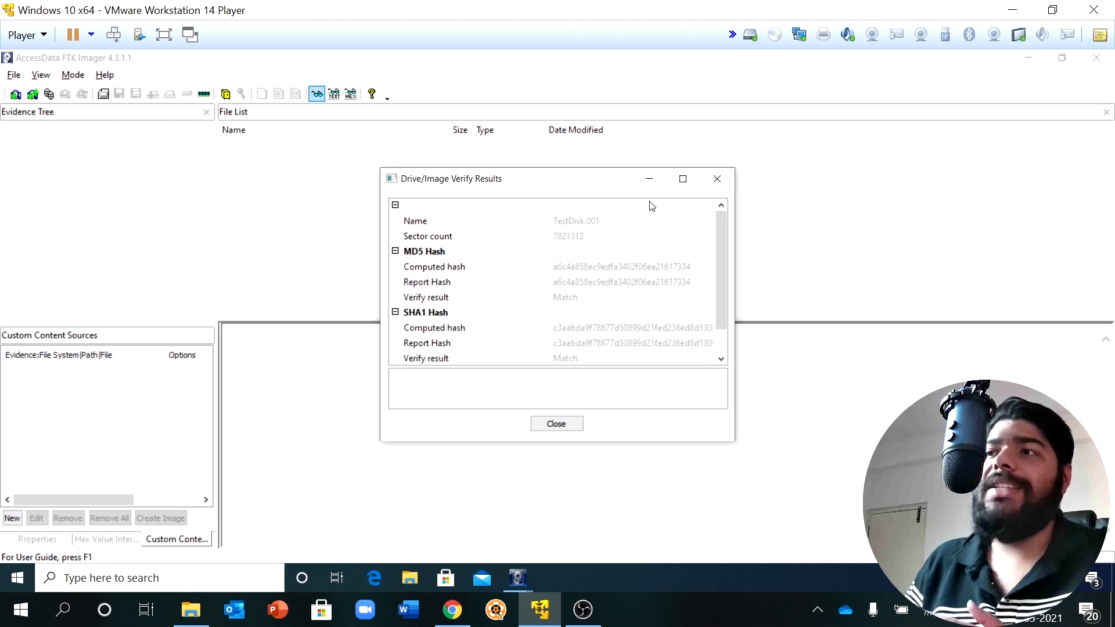
{"action": "left_click", "coordinate": [720, 180]}
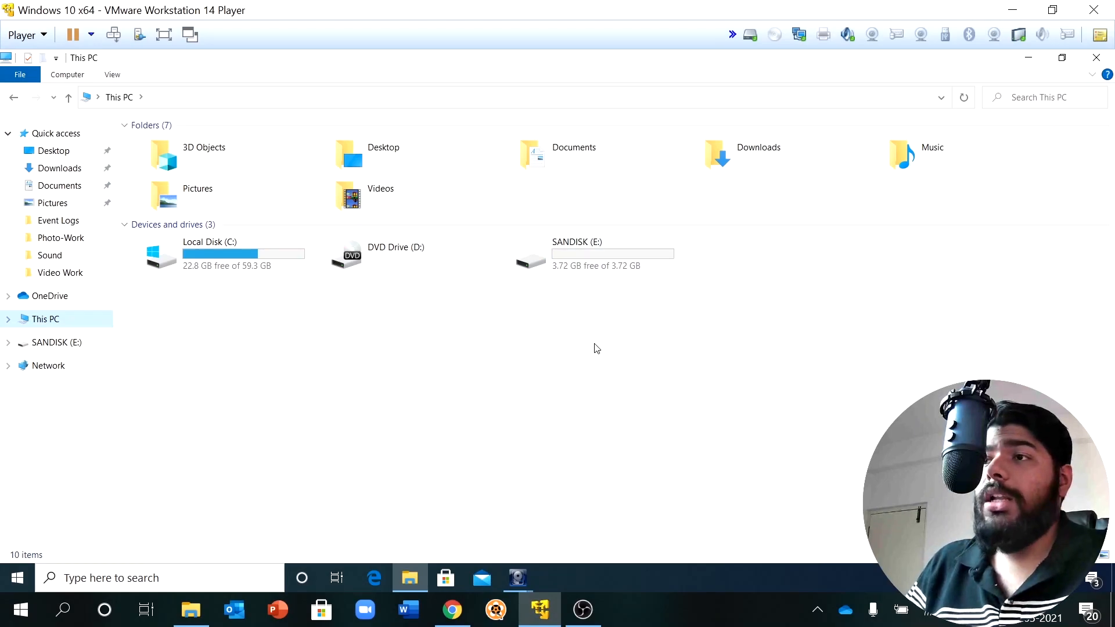
Step: Close the This PC window, open the Evidence folder on the desktop and examine the sizes of the TestDisk image fragments
{"action": "left_click", "coordinate": [1096, 57]}
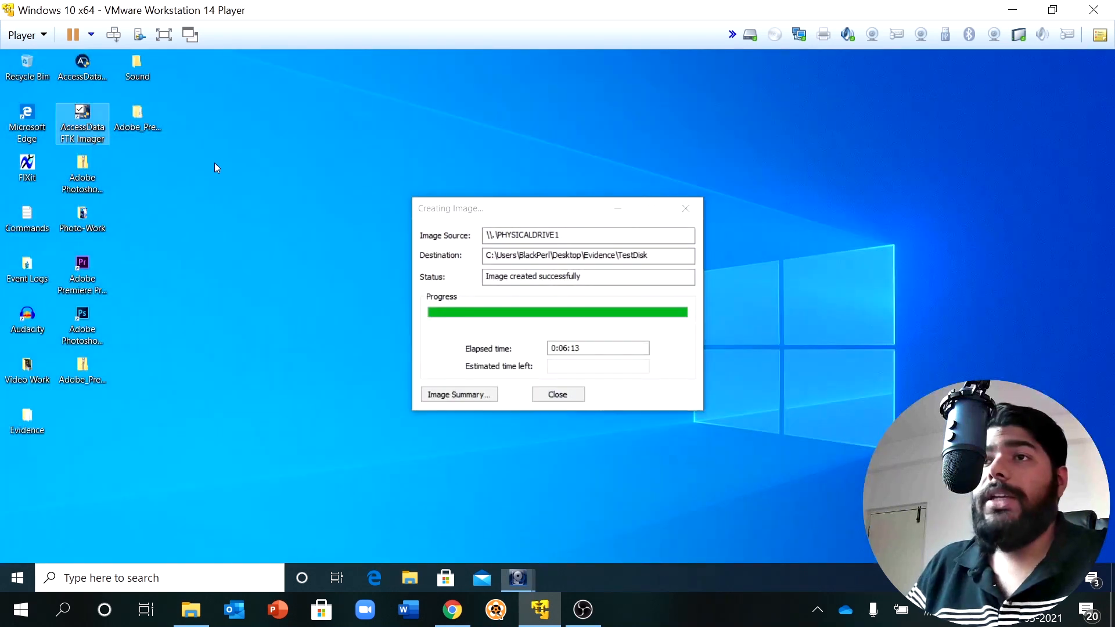
{"action": "left_click", "coordinate": [14, 424]}
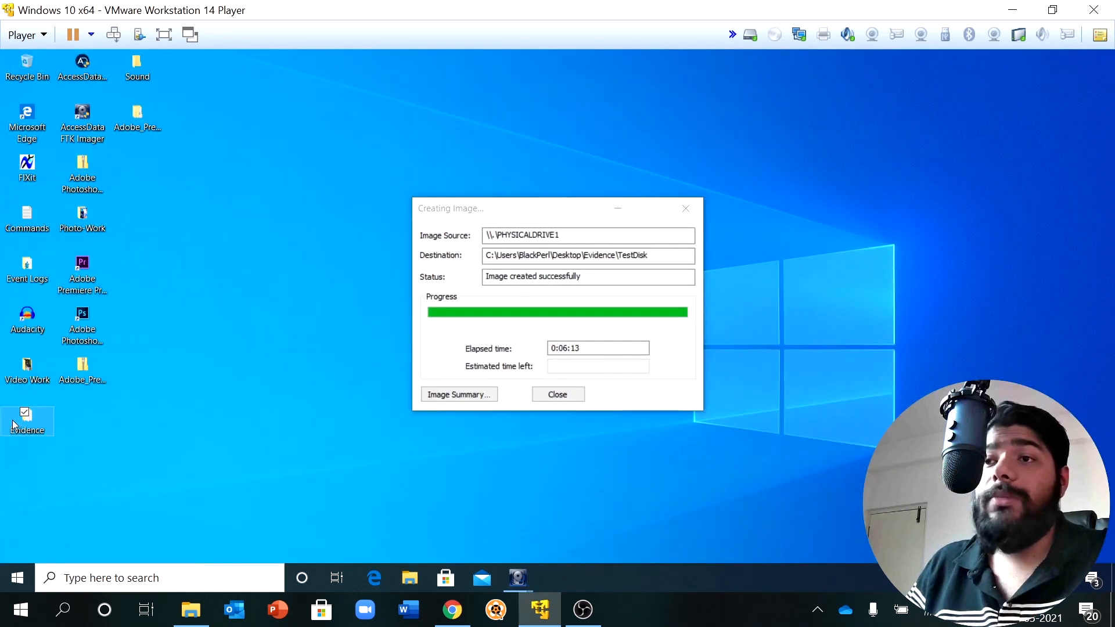
{"action": "double_click", "coordinate": [14, 424]}
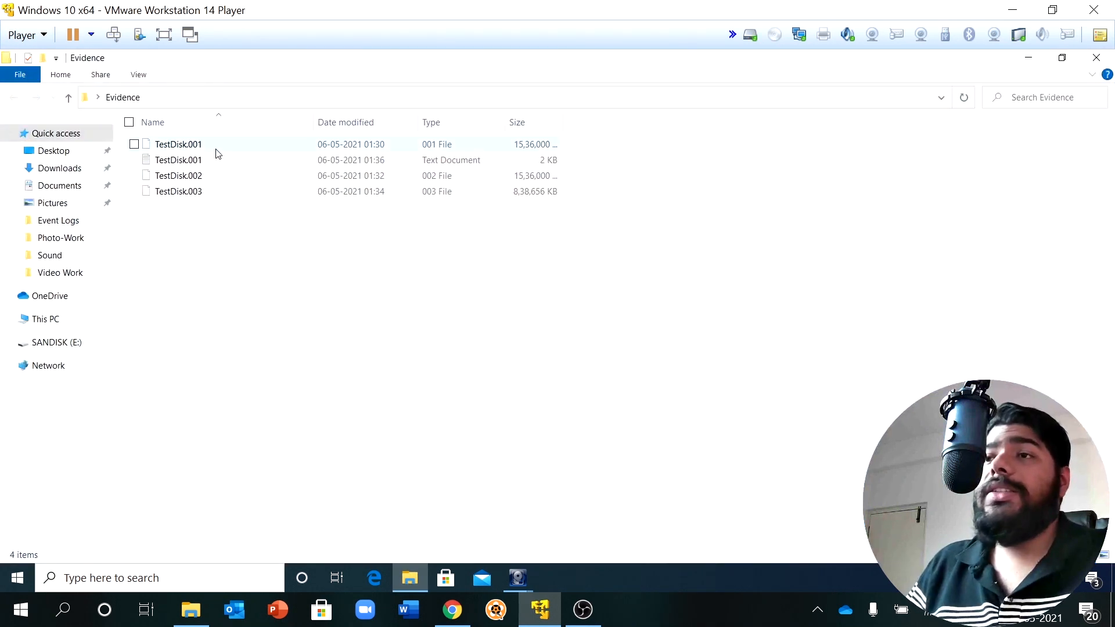
{"action": "mouse_move", "coordinate": [218, 153]}
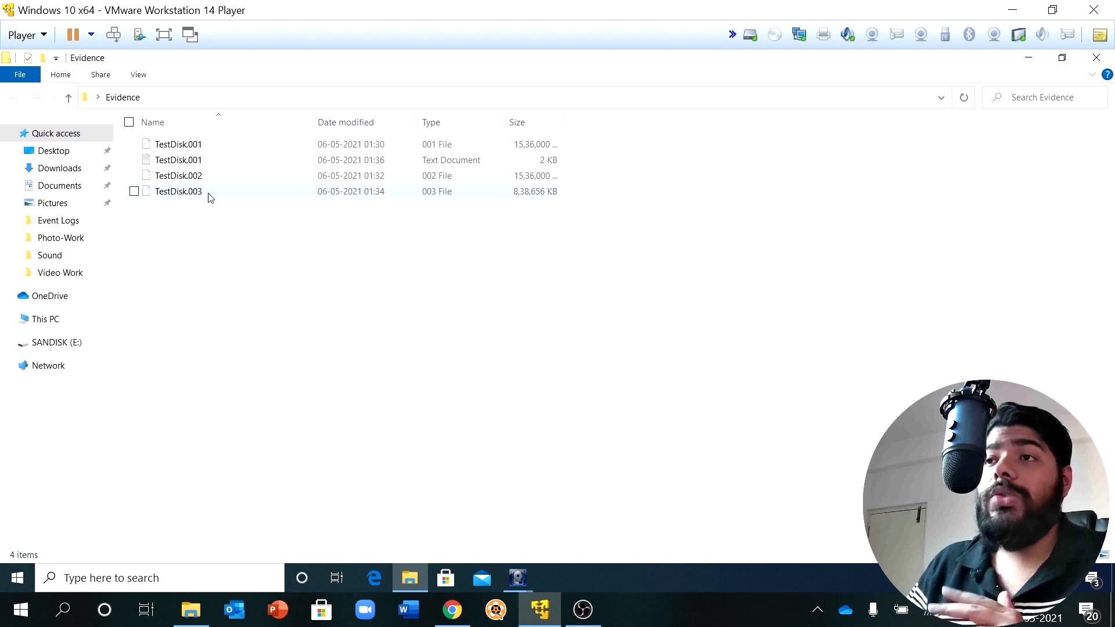
{"action": "mouse_move", "coordinate": [210, 201]}
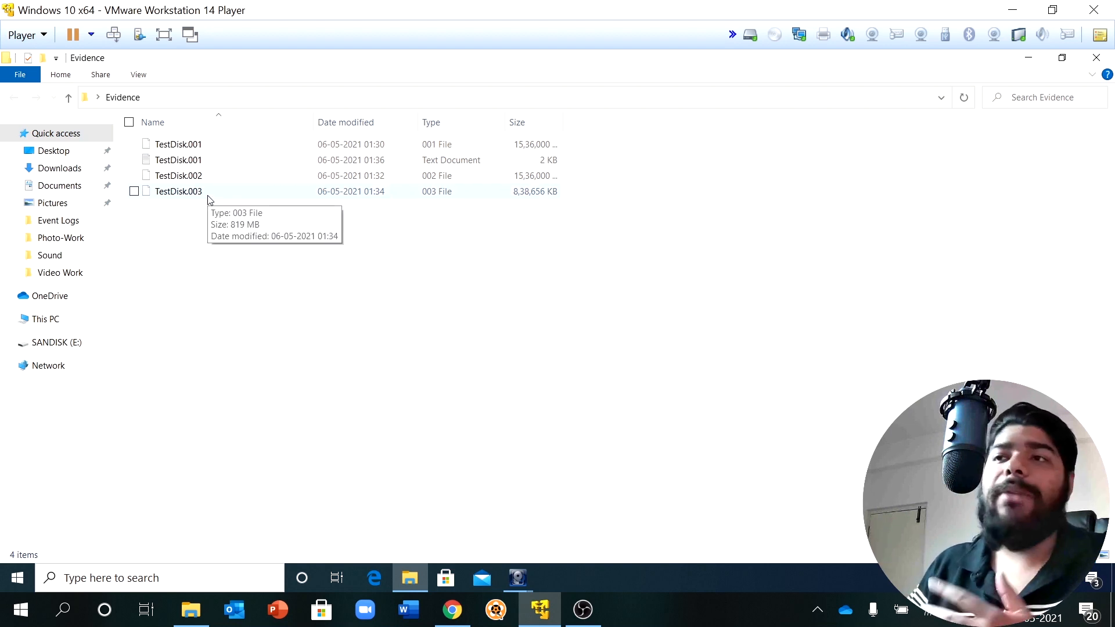
{"action": "left_click", "coordinate": [523, 148]}
{"action": "left_click", "coordinate": [530, 180]}
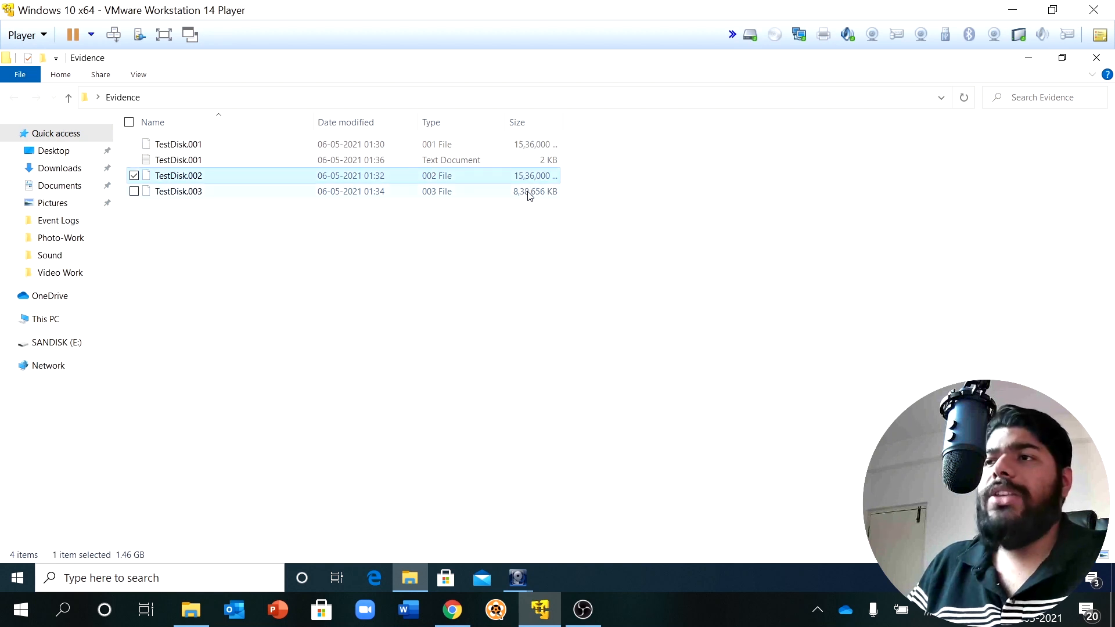
{"action": "left_click", "coordinate": [529, 195]}
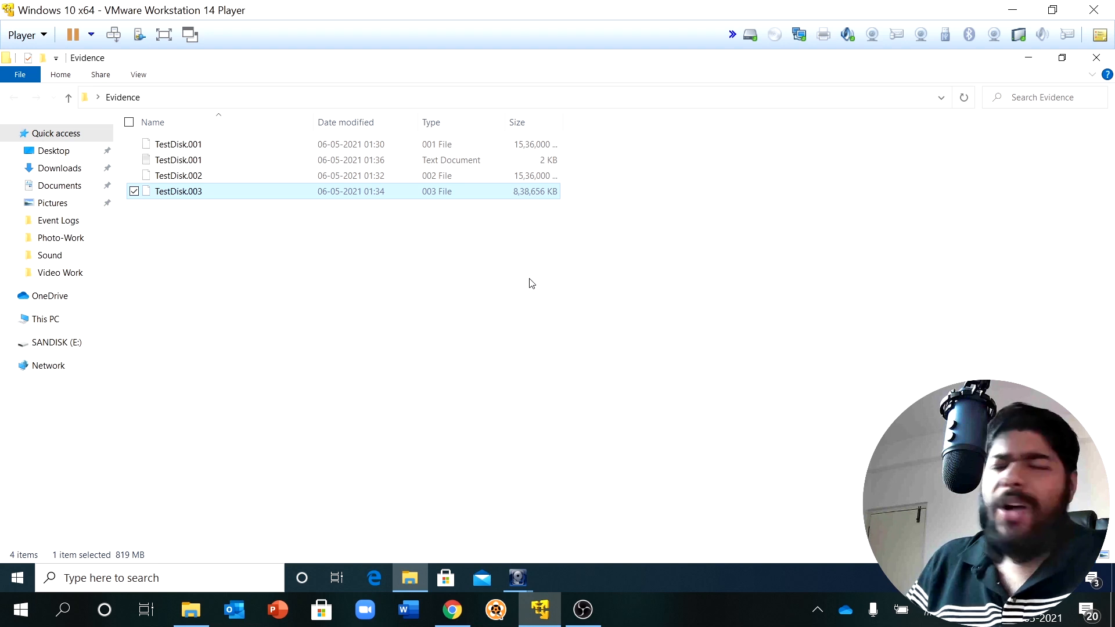
{"action": "left_click", "coordinate": [530, 145]}
Step: Open the TestDisk.001 text document and read its case information and physical drive details
{"action": "left_click", "coordinate": [215, 168]}
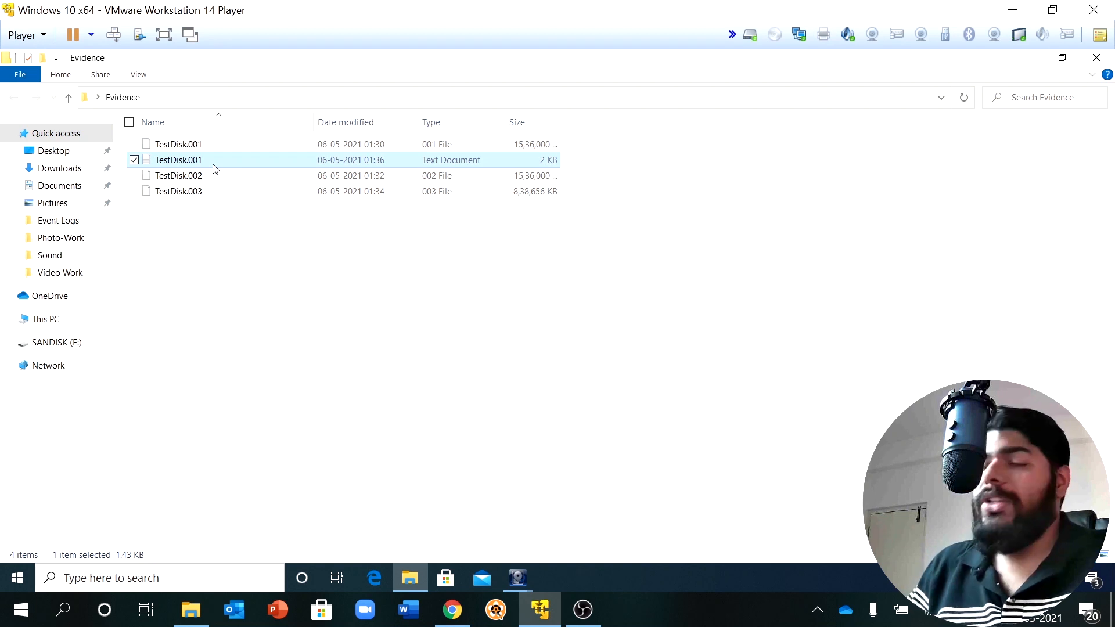
{"action": "double_click", "coordinate": [215, 167]}
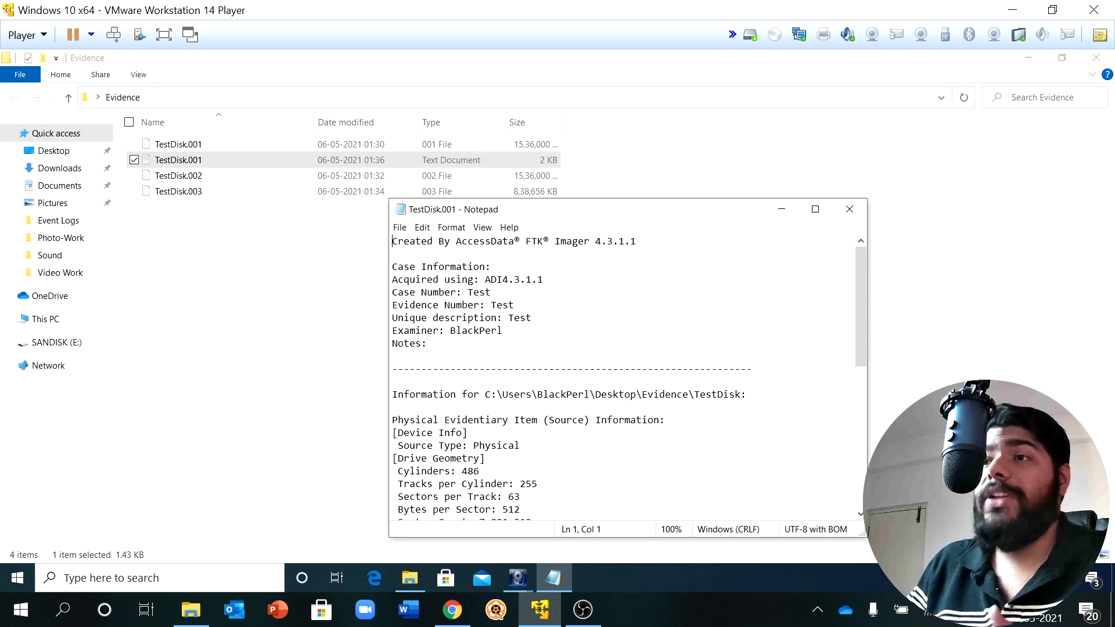
{"action": "left_click_drag", "start_coordinate": [579, 211], "coordinate": [579, 131]}
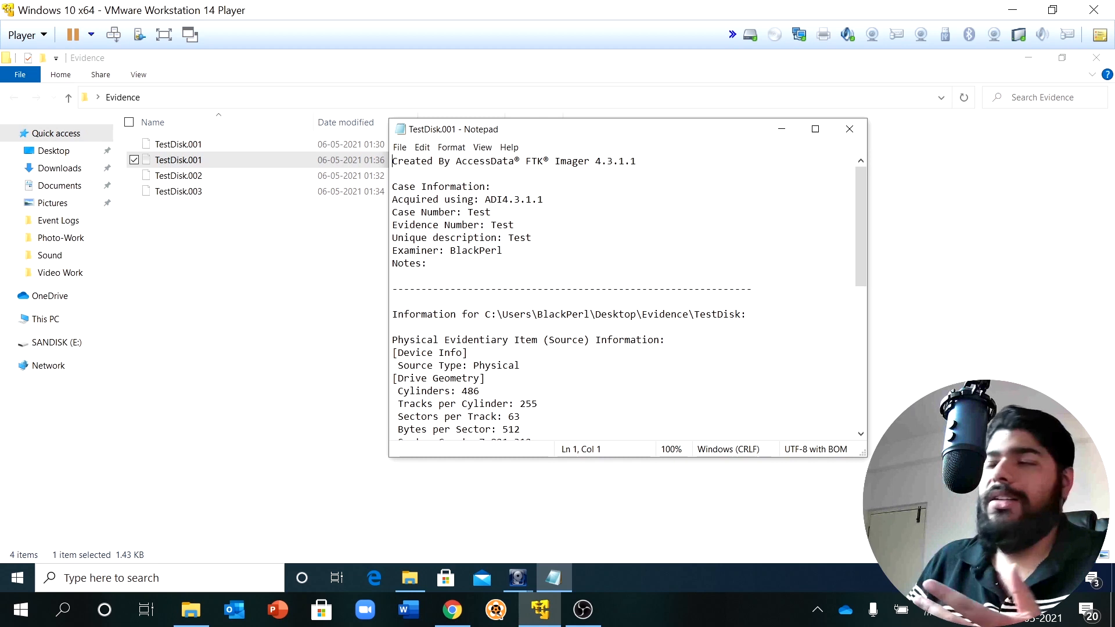
{"action": "scroll", "coordinate": [624, 296], "scroll_direction": "down", "scroll_amount": 5}
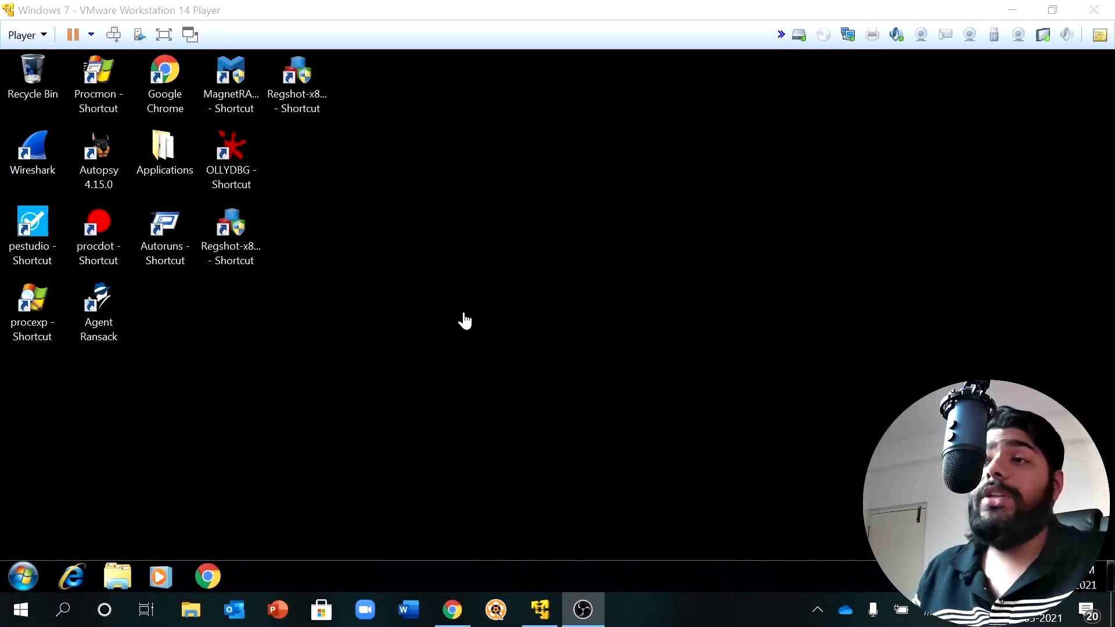
Step: Select the MagnetRAM Capture shortcut on the Windows 7 virtual machine, and switch to Chrome to view the MagnetRAMCapture entry in the README
{"action": "left_click", "coordinate": [468, 338]}
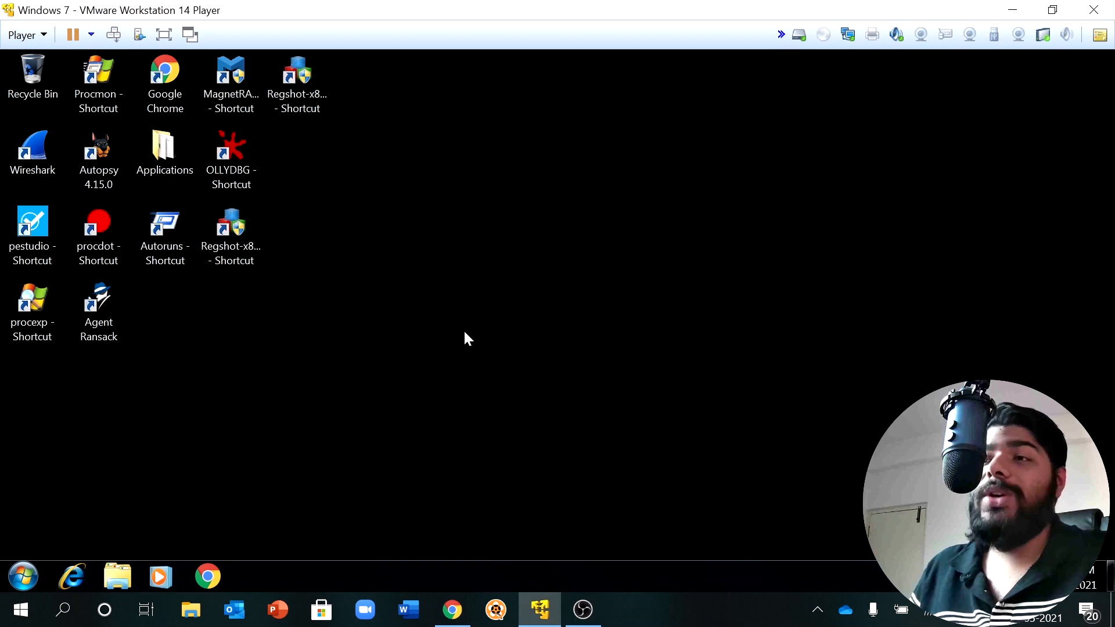
{"action": "left_click", "coordinate": [244, 107]}
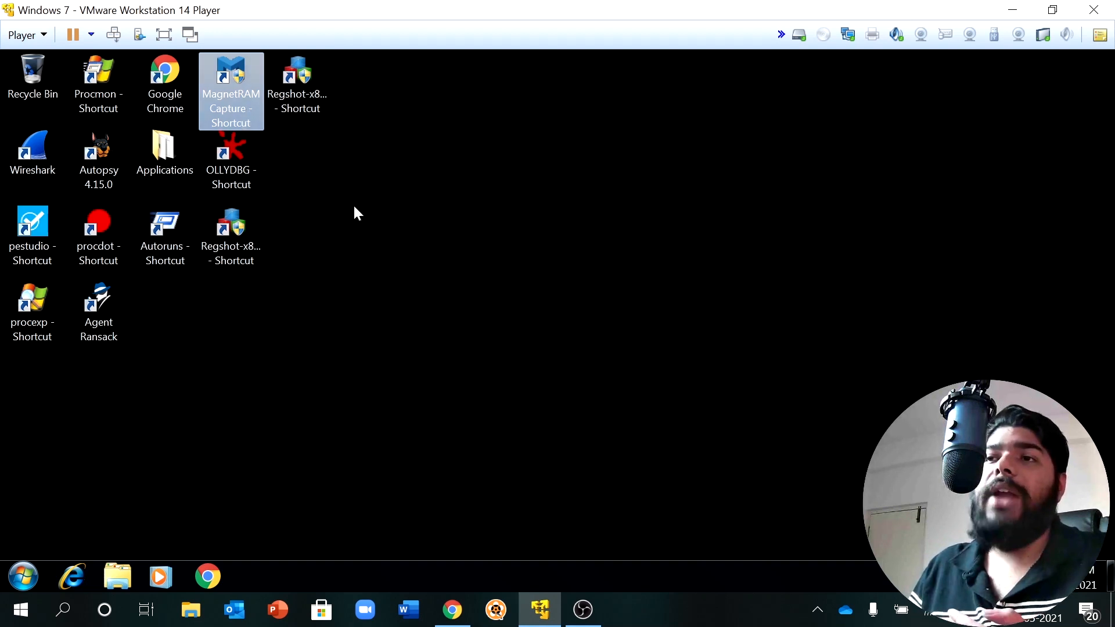
{"action": "left_click", "coordinate": [452, 610]}
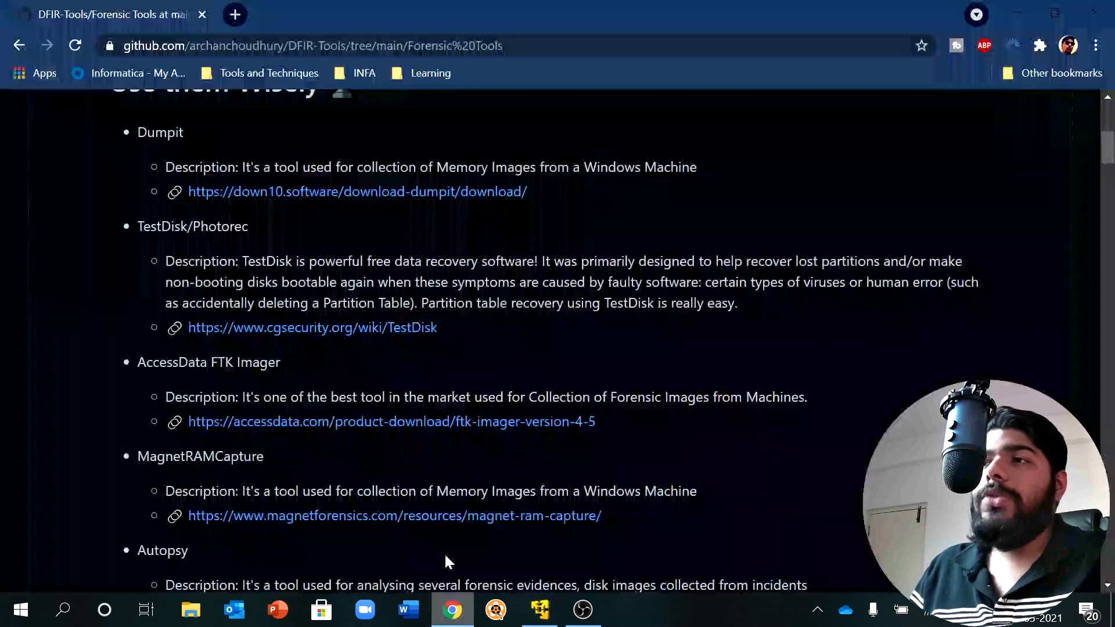
Step: Review the MagnetRAMCapture description and download link in the README, and return to the Windows 7 virtual machine
{"action": "scroll", "coordinate": [122, 388], "scroll_direction": "down", "scroll_amount": 4}
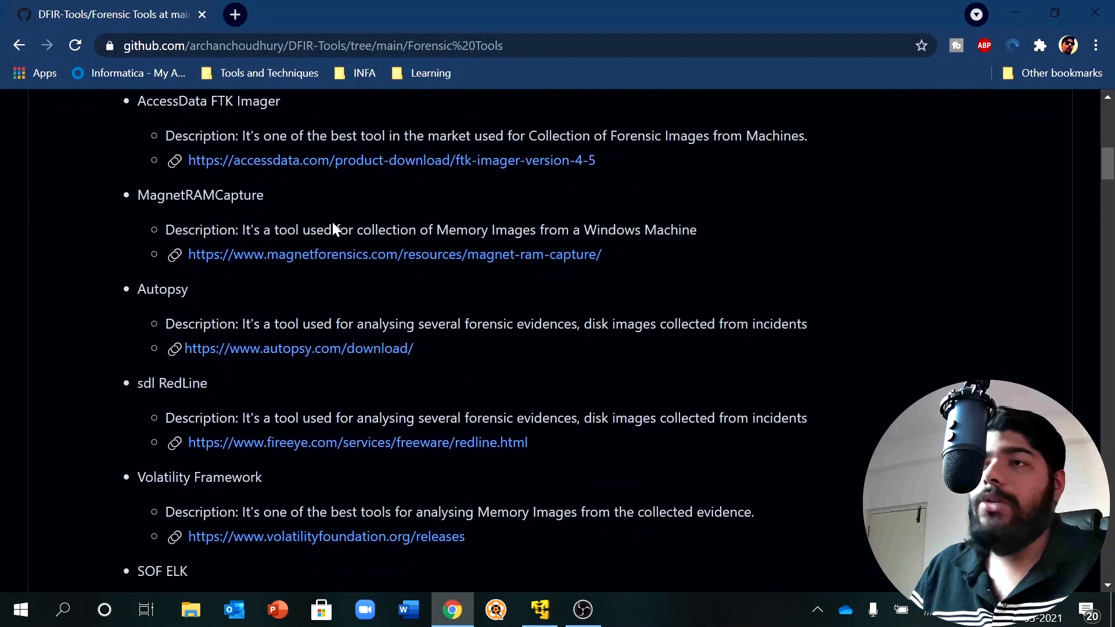
{"action": "left_click_drag", "start_coordinate": [617, 254], "coordinate": [419, 260]}
{"action": "left_click", "coordinate": [156, 267]}
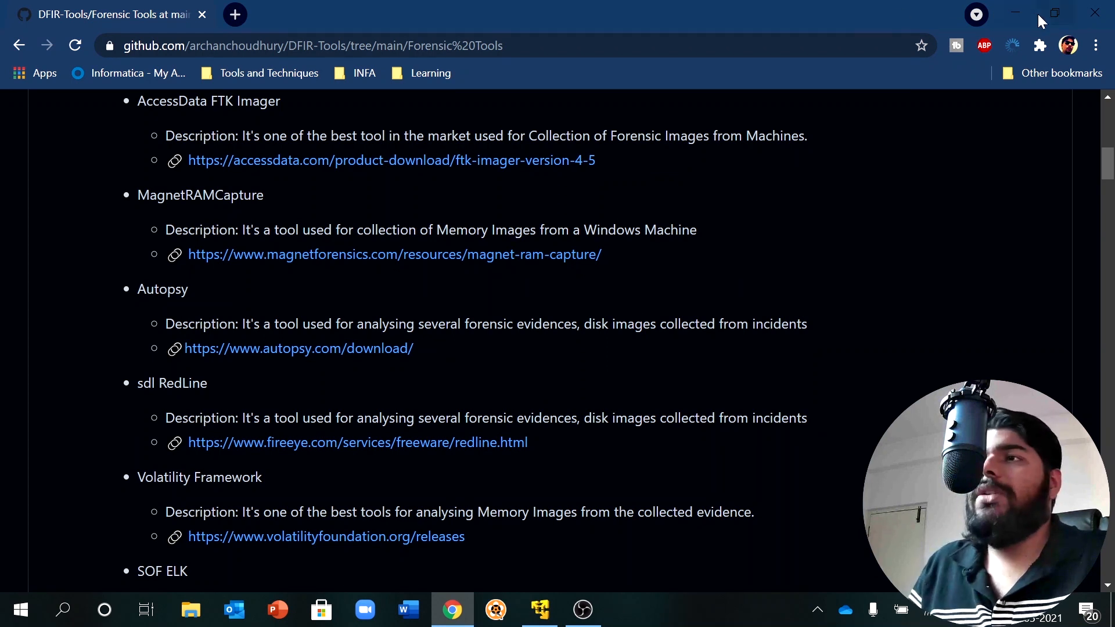
{"action": "left_click", "coordinate": [1022, 15]}
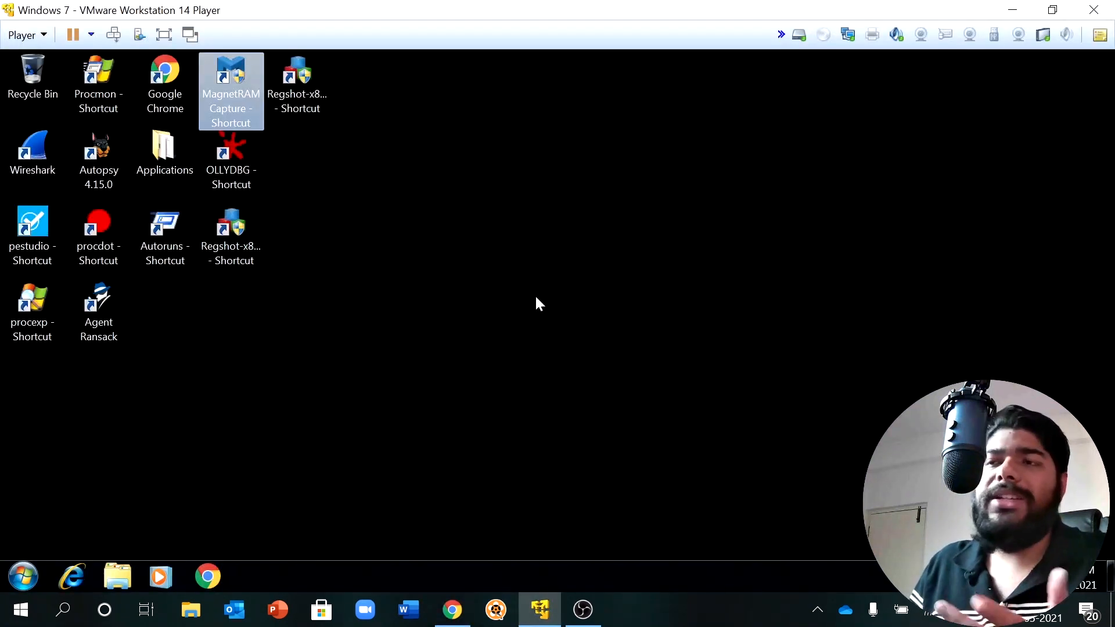
Step: Launch Magnet RAM Capture from its shortcut on the Windows 7 desktop
{"action": "left_click", "coordinate": [411, 299]}
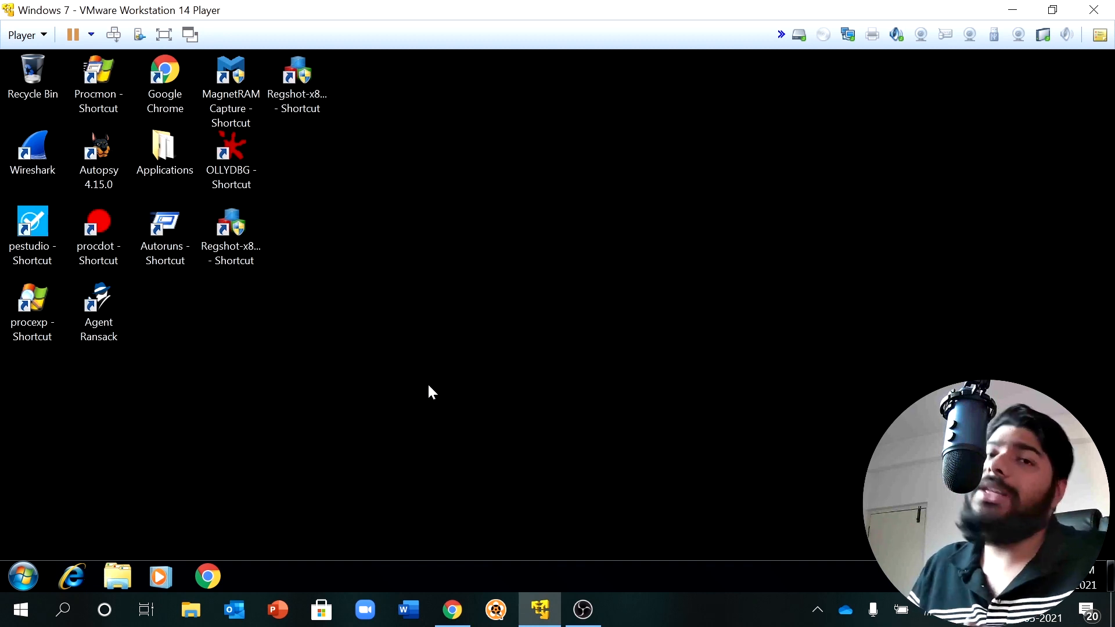
{"action": "left_click", "coordinate": [247, 104]}
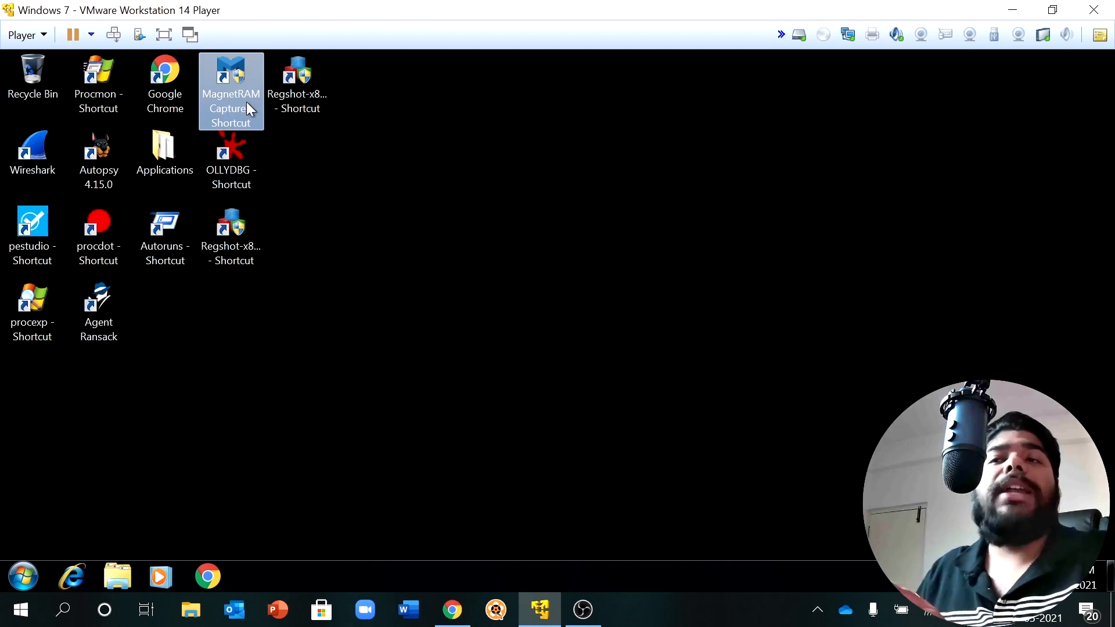
{"action": "double_click", "coordinate": [246, 102]}
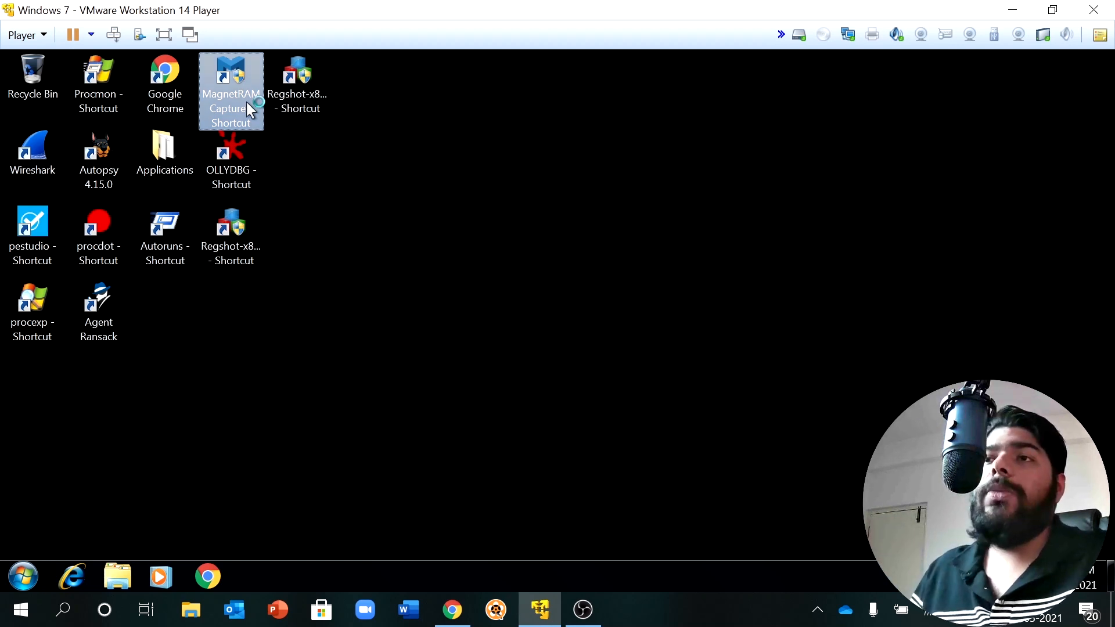
{"action": "left_click", "coordinate": [628, 363]}
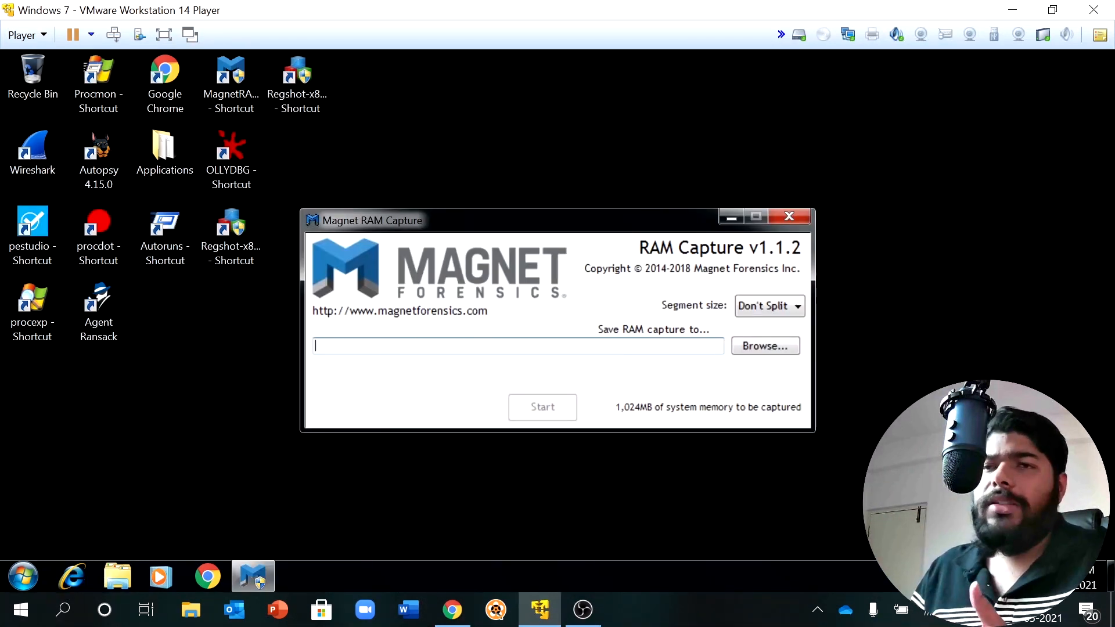
Step: Choose Don't Split as the segment size and set the RAM capture to save as a raw file named memory on SANDISK (E:)
{"action": "left_click", "coordinate": [761, 308]}
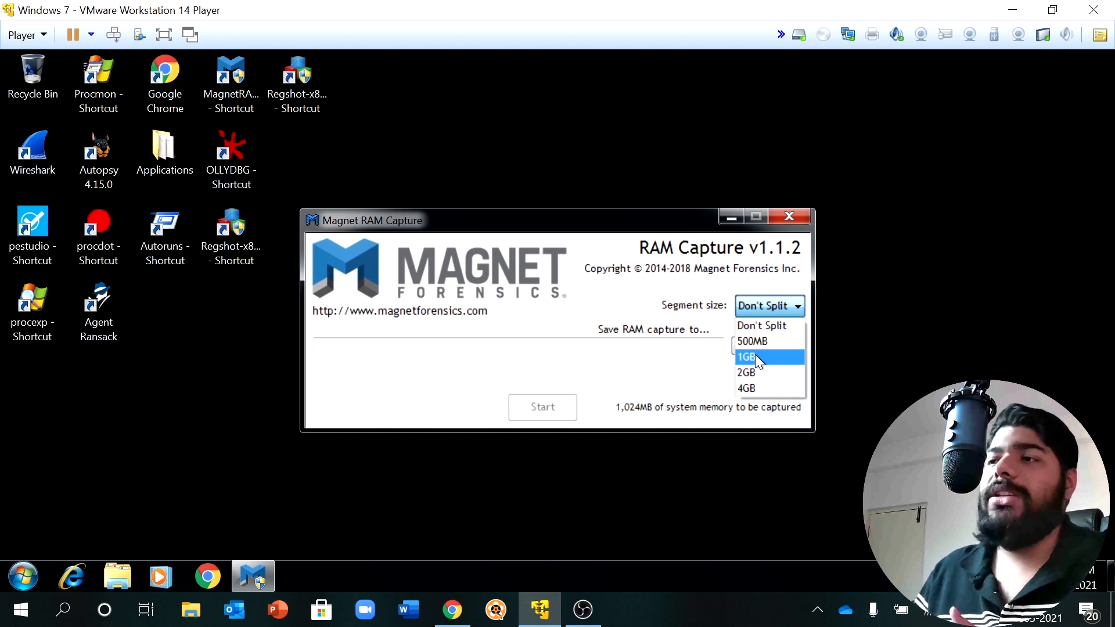
{"action": "left_click", "coordinate": [761, 325]}
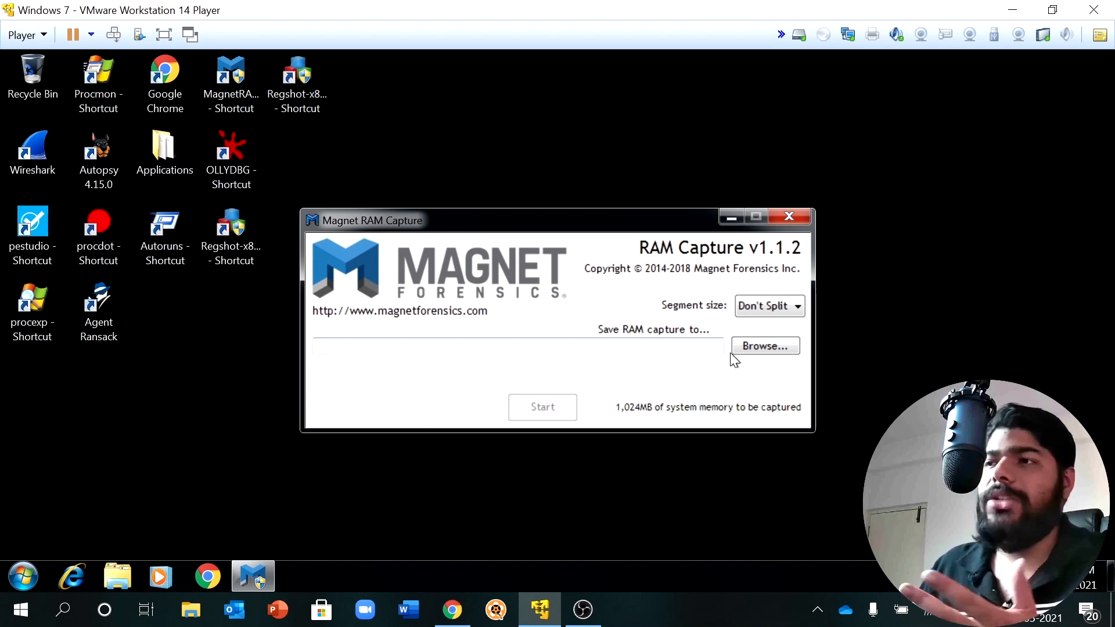
{"action": "left_click", "coordinate": [751, 347]}
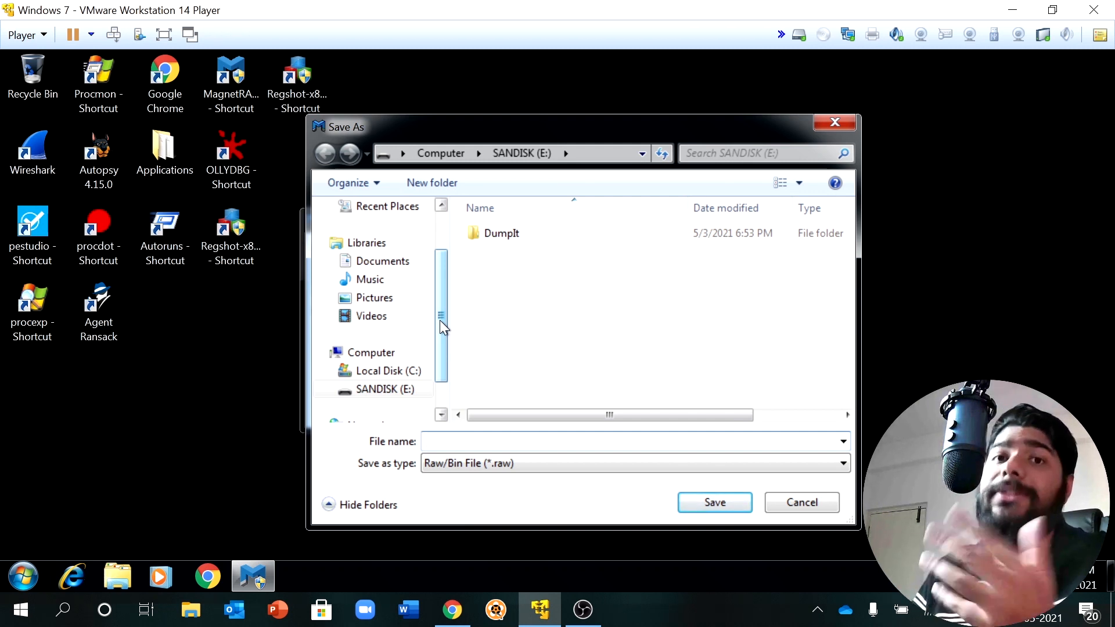
{"action": "left_click", "coordinate": [385, 389]}
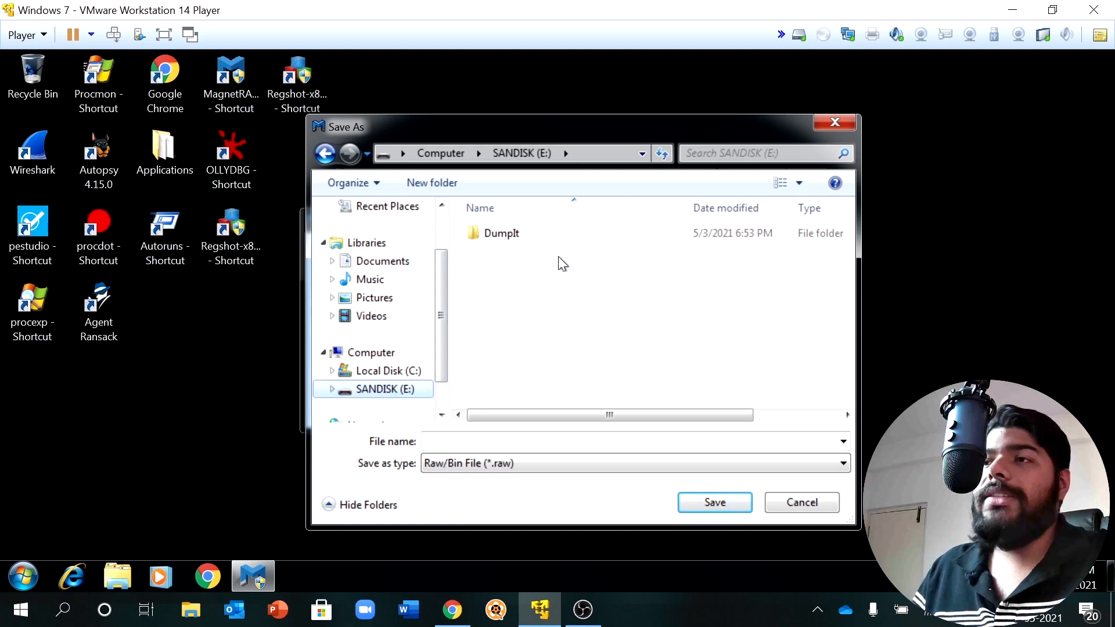
{"action": "left_click", "coordinate": [714, 502]}
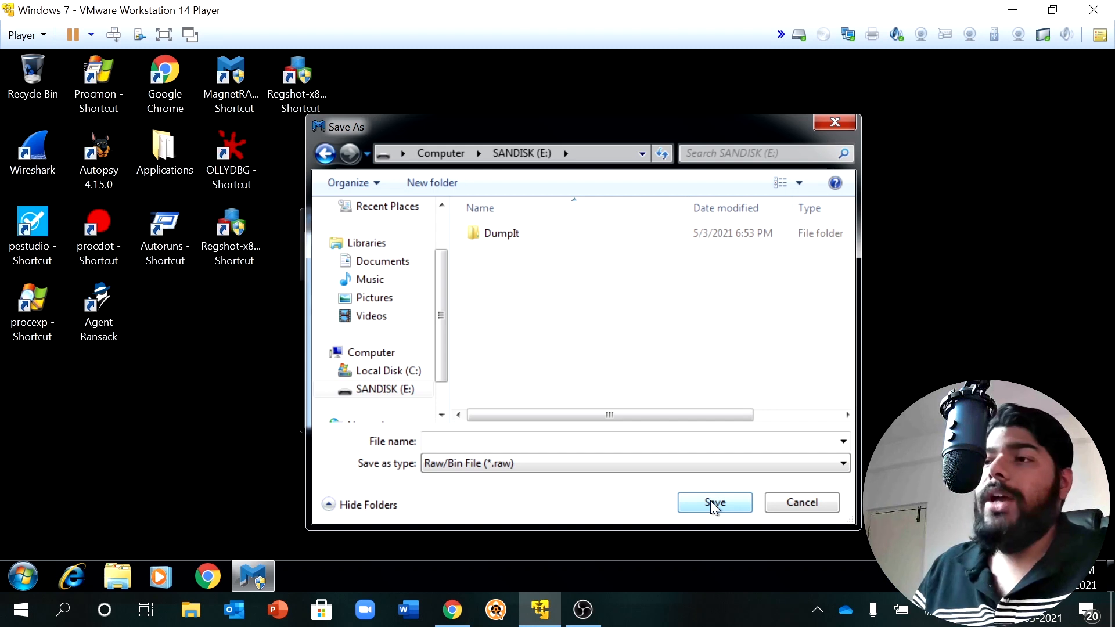
{"action": "left_click", "coordinate": [461, 441]}
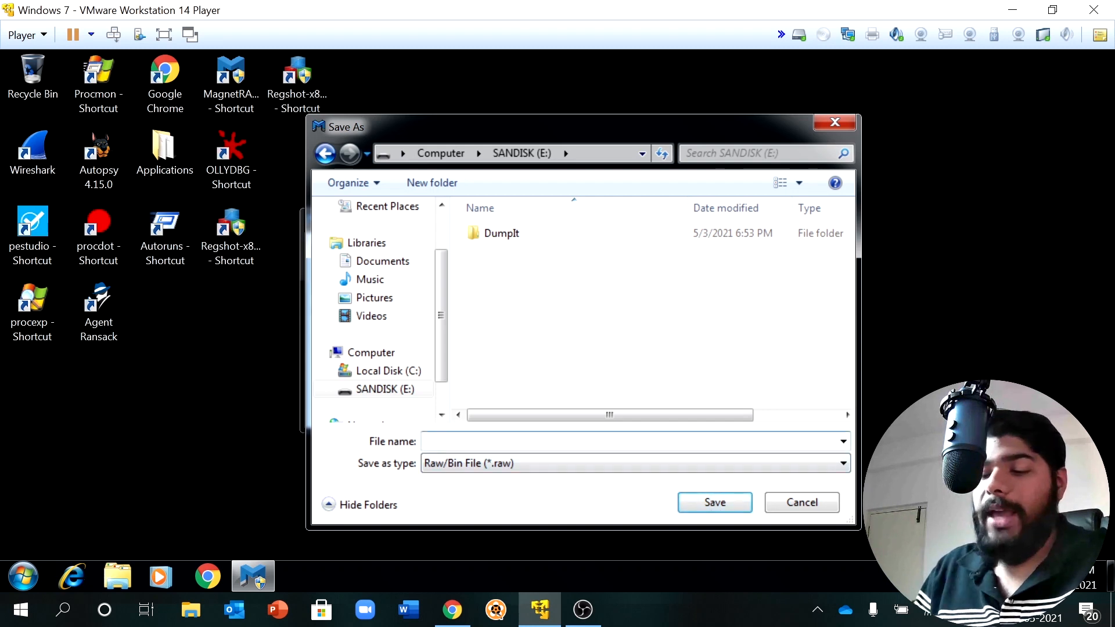
{"action": "type", "text": "memory"}
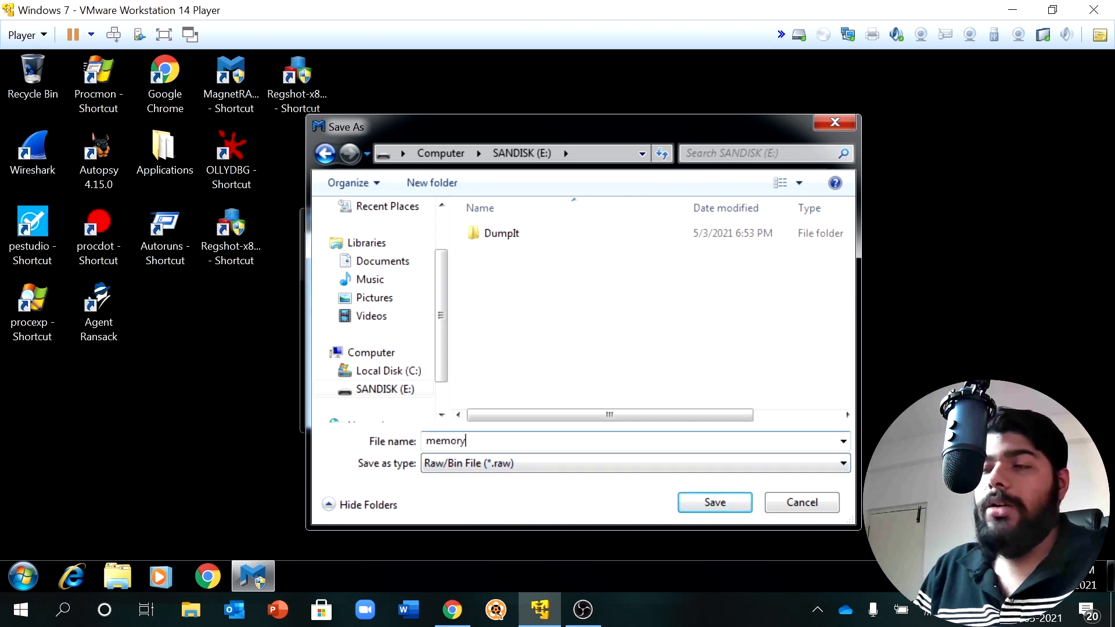
{"action": "left_click", "coordinate": [694, 501]}
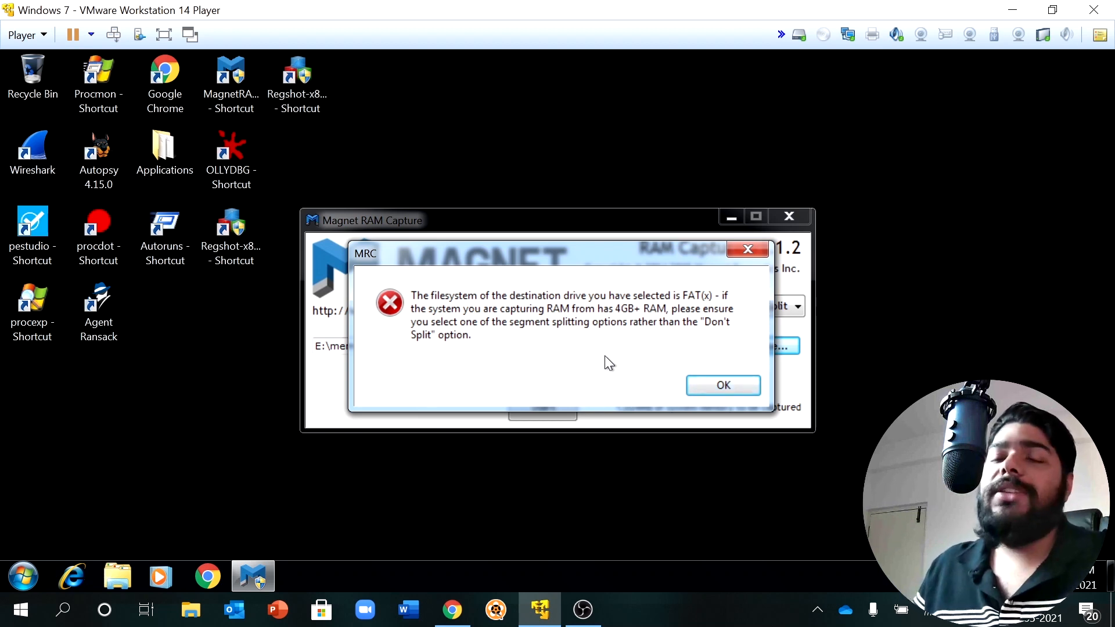
Step: Dismiss the FAT filesystem notice, run the RAM capture to E:\memory.raw and close the completion message
{"action": "left_click", "coordinate": [697, 383]}
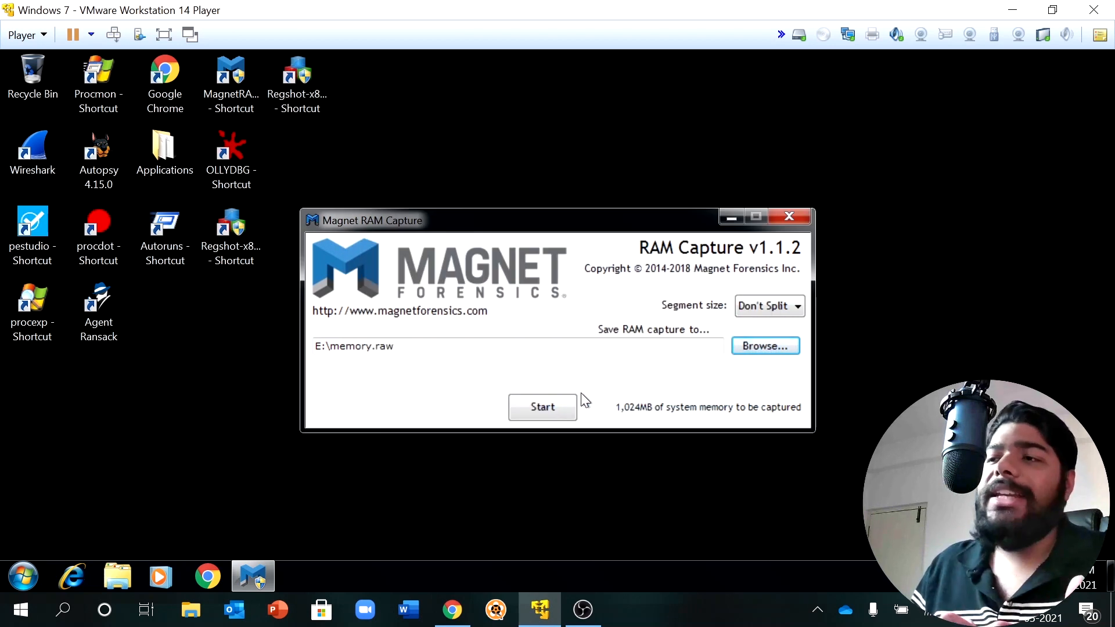
{"action": "left_click", "coordinate": [543, 407]}
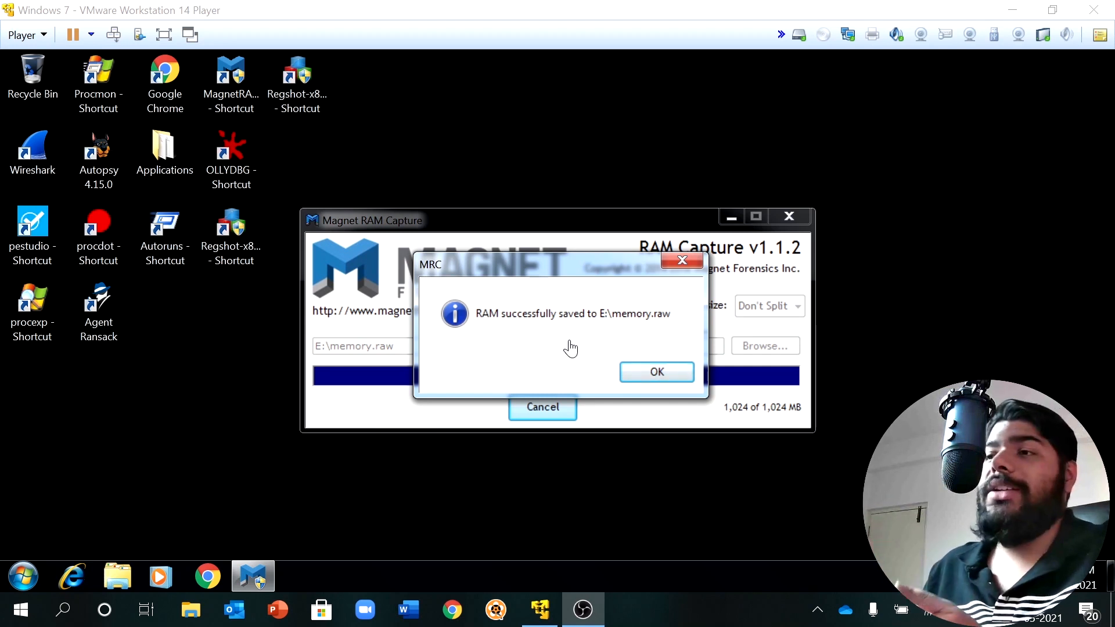
{"action": "left_click", "coordinate": [657, 374]}
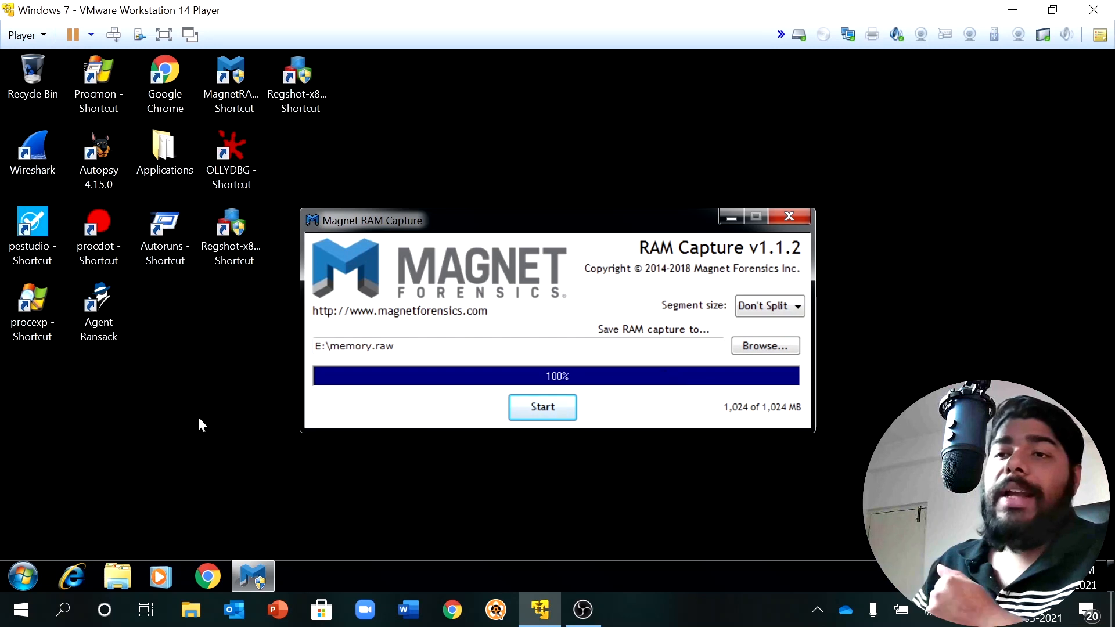
Step: Open the SANDISK (E:) drive in the virtual machine's file explorer and select memory.raw to check its details
{"action": "left_click", "coordinate": [111, 571]}
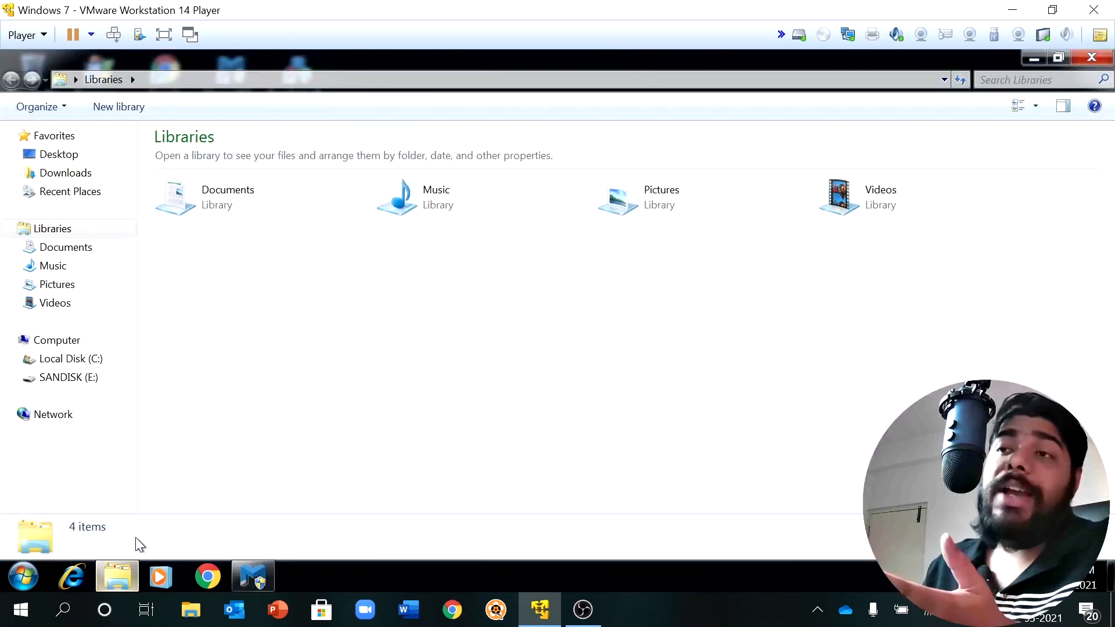
{"action": "left_click", "coordinate": [25, 340]}
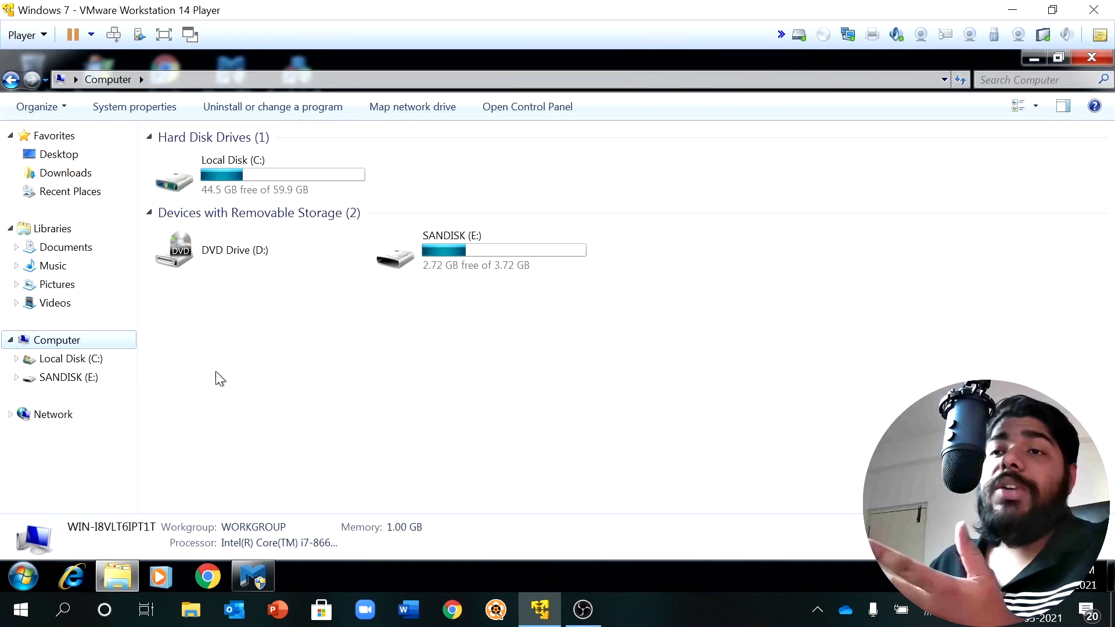
{"action": "double_click", "coordinate": [506, 249]}
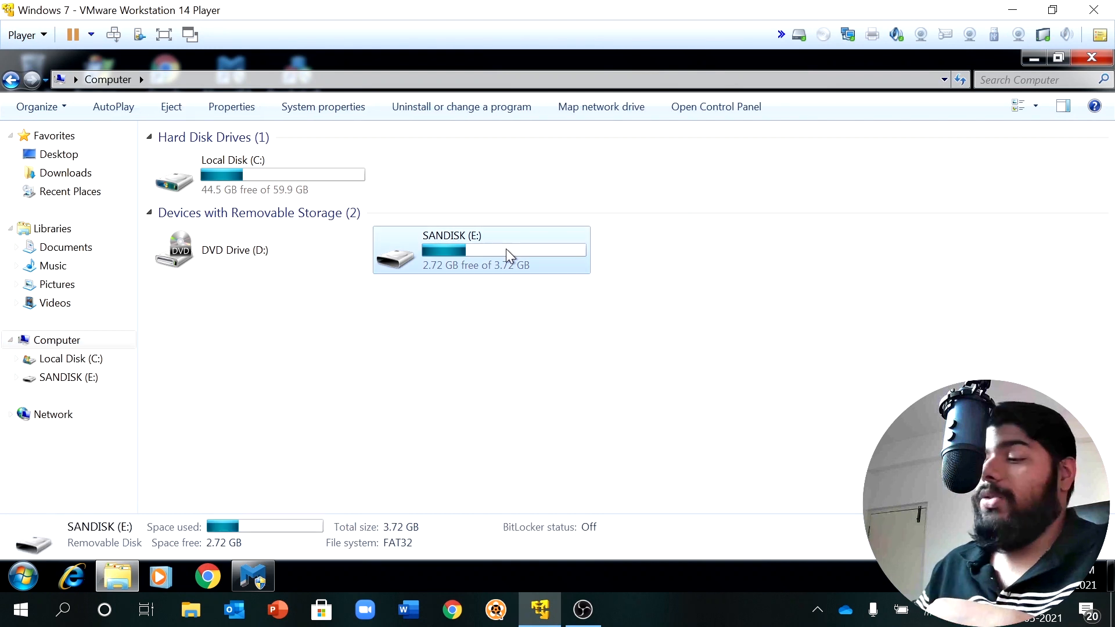
{"action": "left_click", "coordinate": [210, 183]}
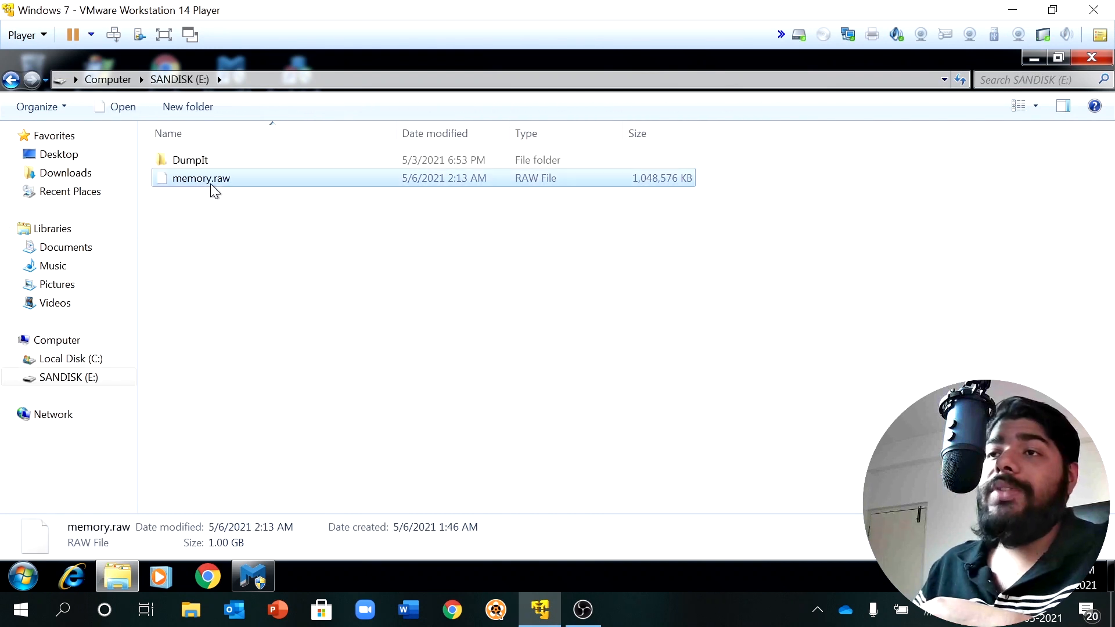